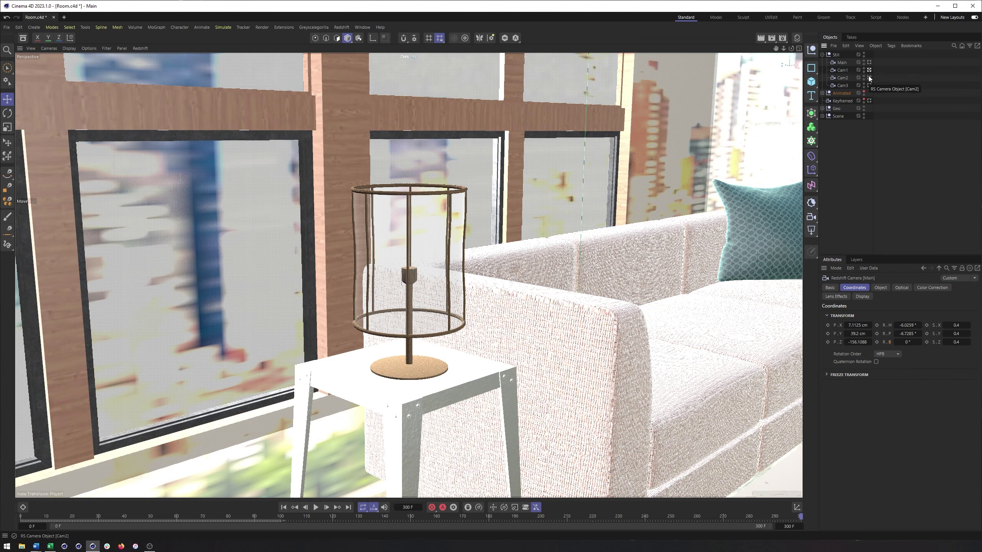
Preview the room through Cam2, Cam3, then Cam1, and select the Main camera.
click(840, 71)
click(868, 77)
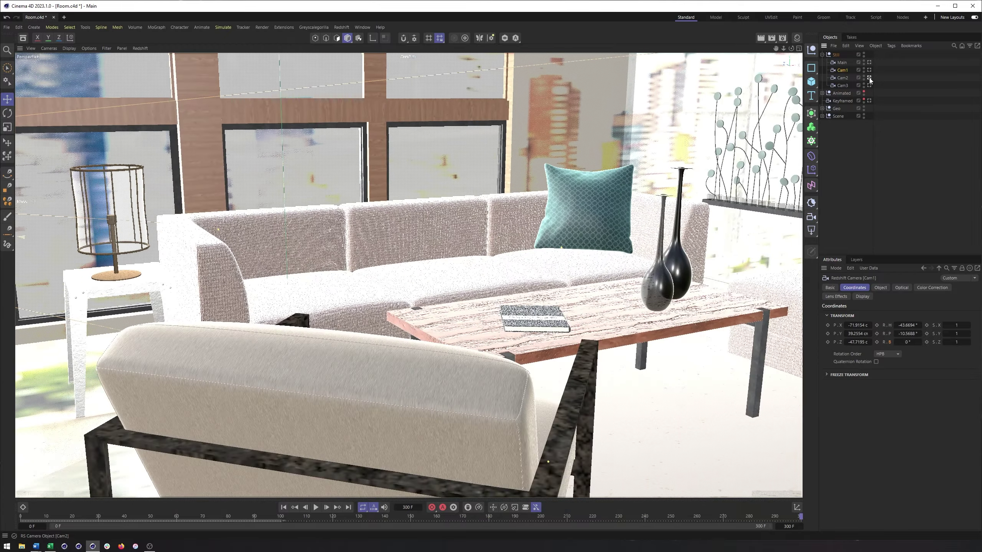
click(809, 216)
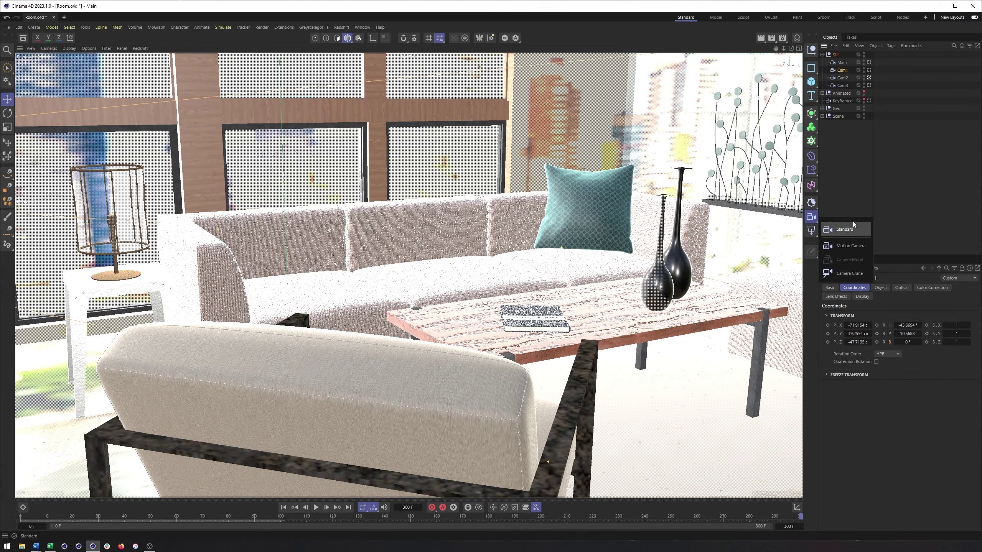
click(870, 85)
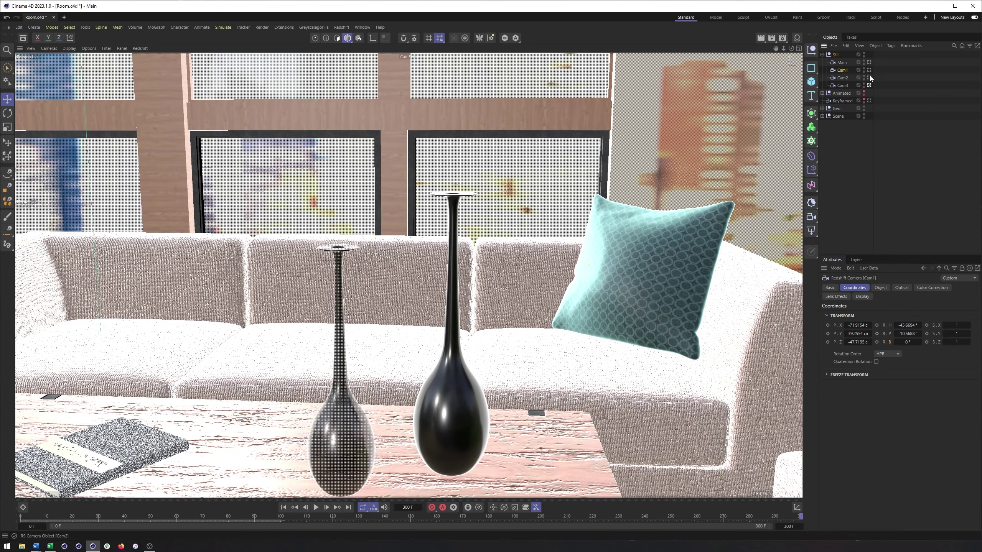
click(869, 78)
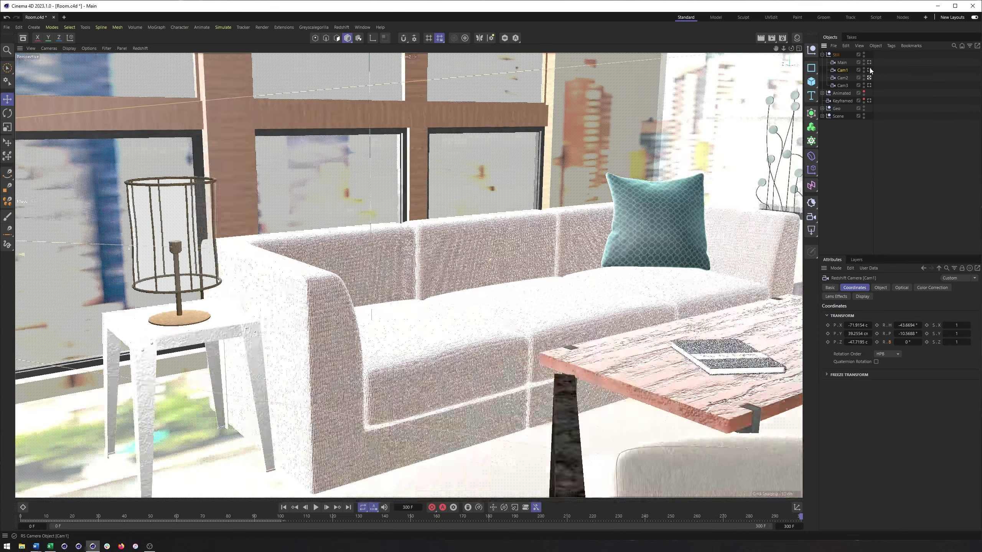
click(869, 70)
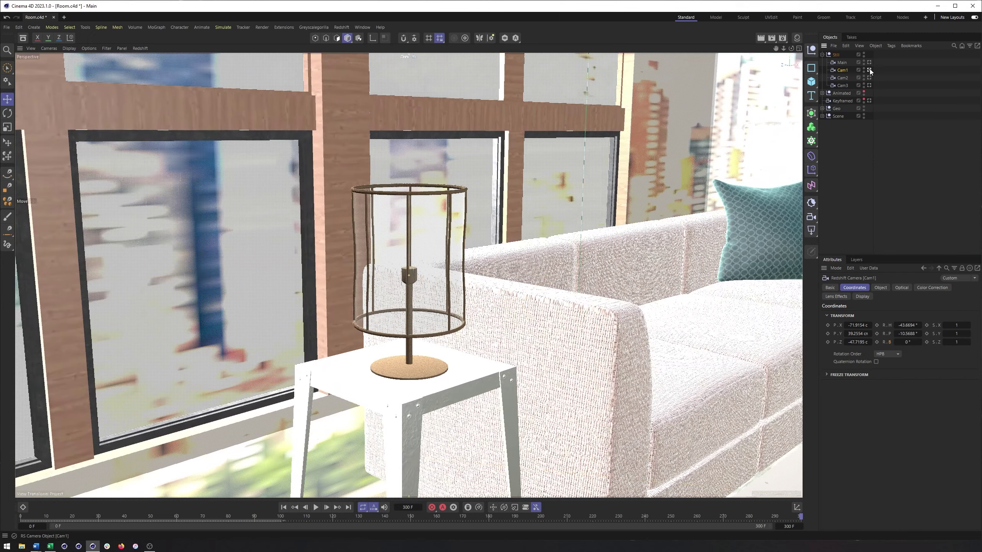
click(848, 63)
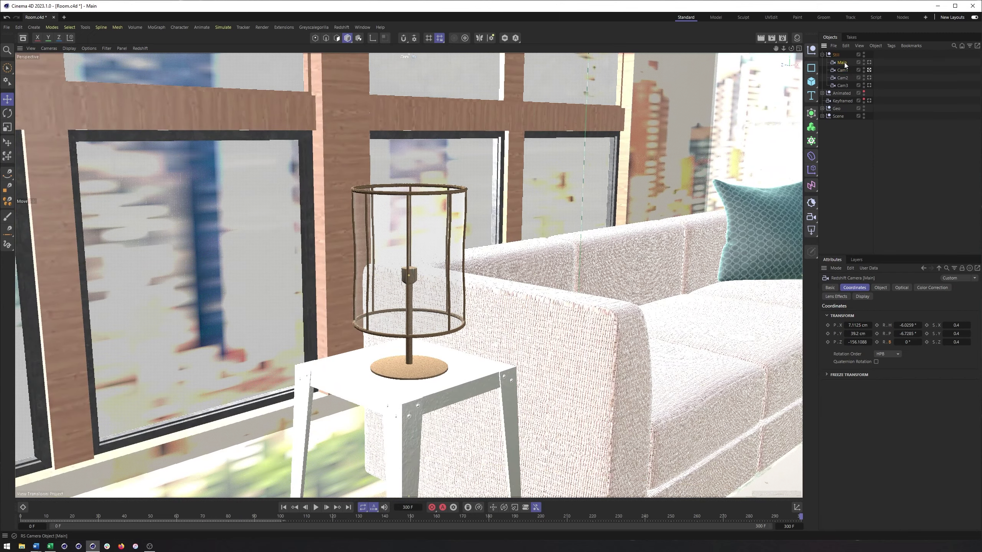
Look through the Main camera and add a Camera Morph tag to it.
click(869, 62)
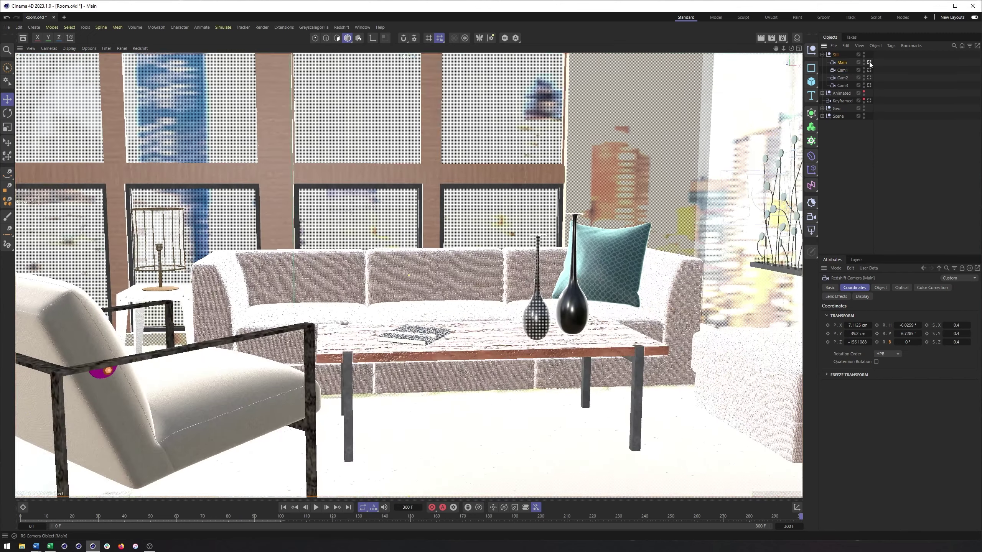
right_click(842, 61)
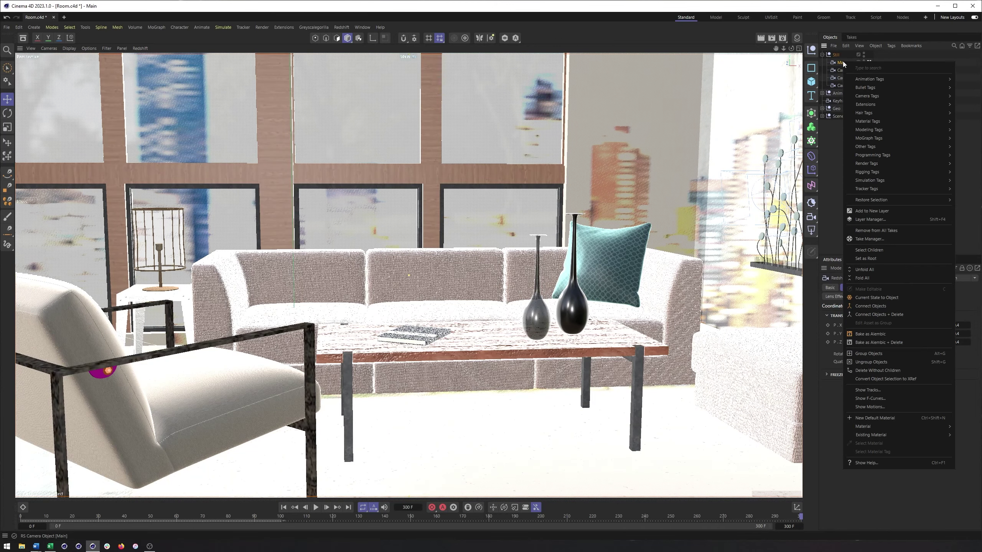
mouse_move(874, 95)
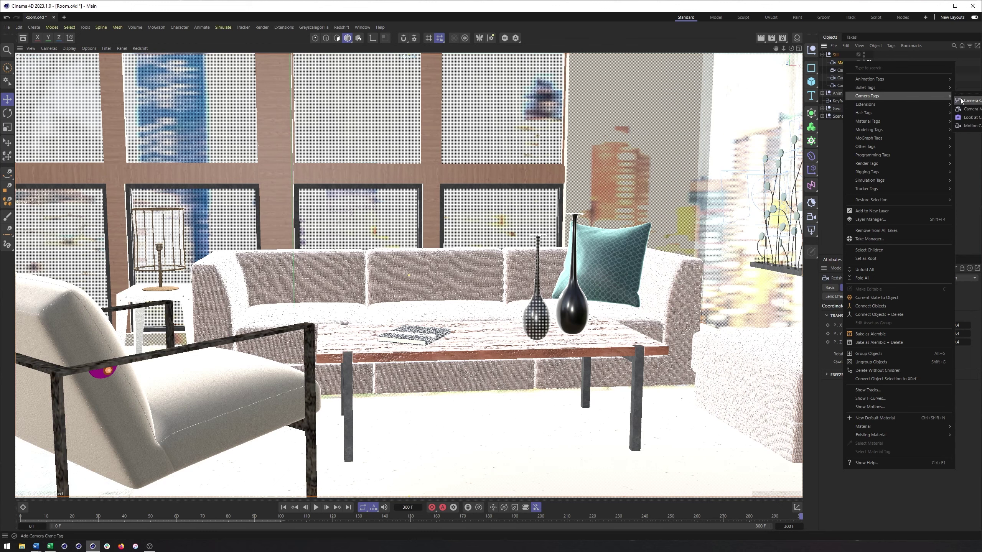
click(970, 109)
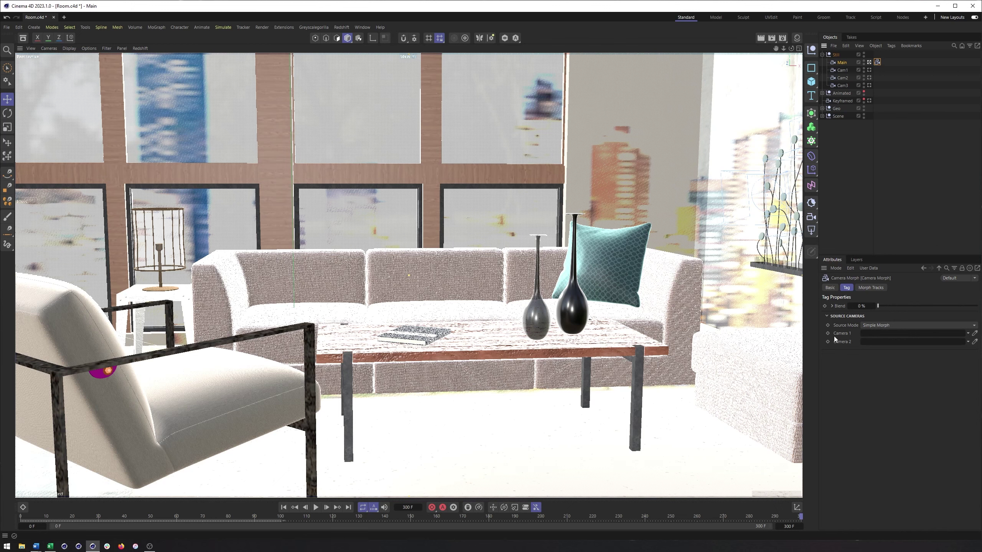
Set the Camera Morph Source Mode to Multi Morph and add Cam1 and Cam2 as sources.
mouse_move(878, 305)
mouse_down()
mouse_move(964, 306)
mouse_move(871, 309)
mouse_up()
click(886, 326)
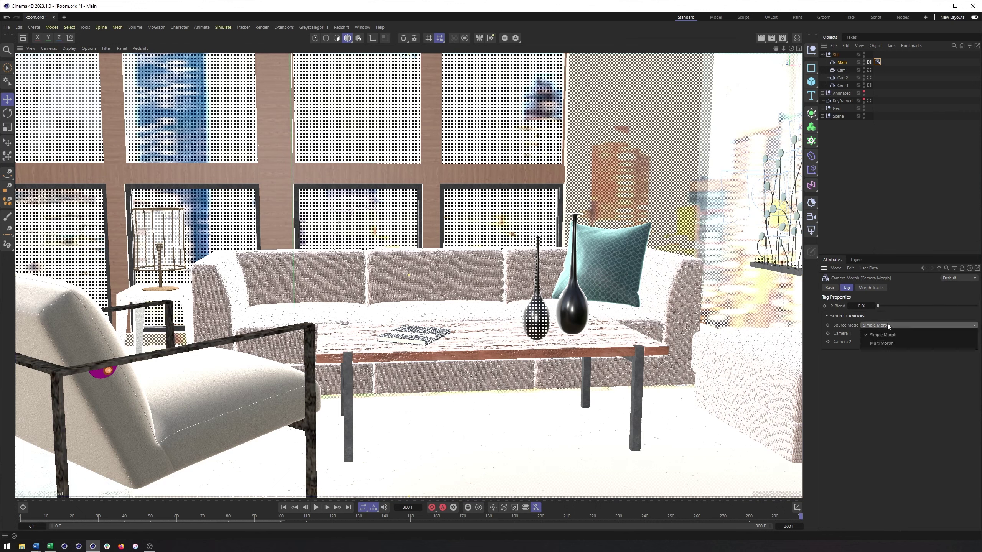
click(887, 343)
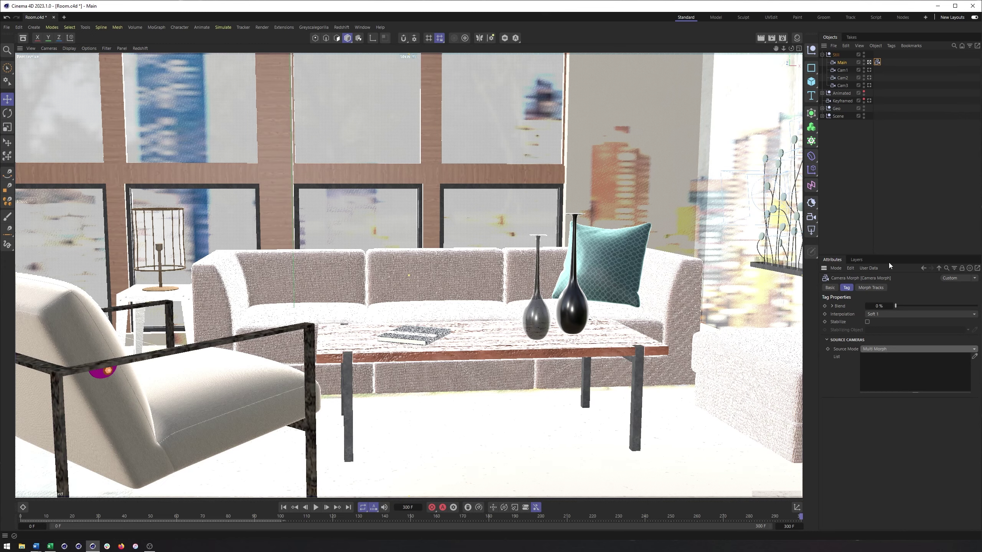
drag(841, 71, 868, 359)
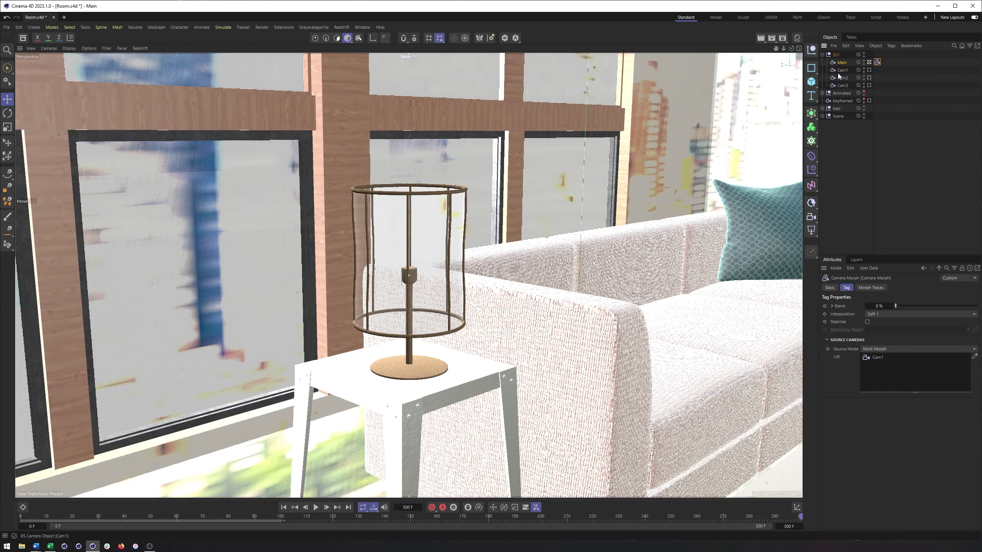
drag(841, 78, 877, 400)
mouse_move(895, 306)
mouse_down()
mouse_move(971, 311)
mouse_move(892, 307)
mouse_up()
Stop looking through Main and orbit above the room to see the morph path.
click(869, 61)
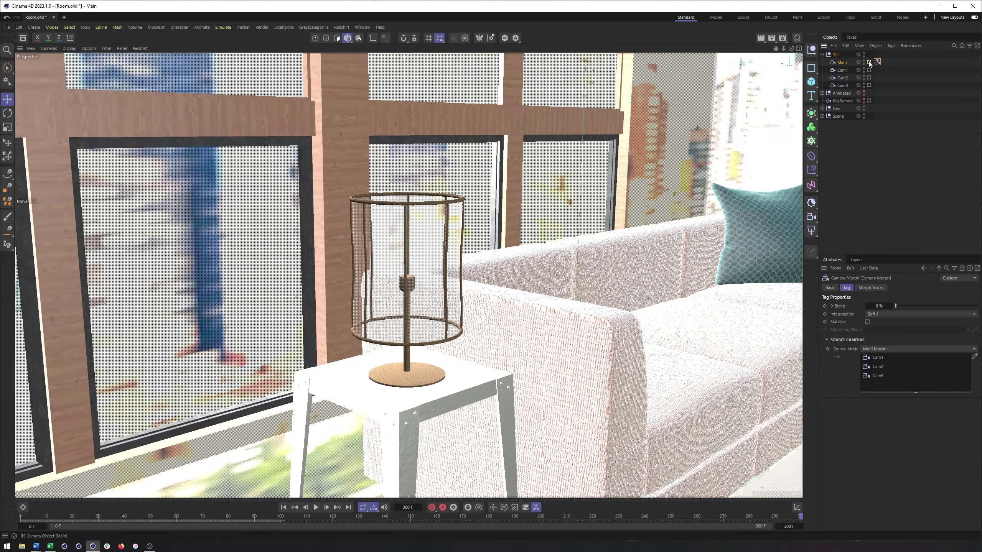
click(869, 61)
alt+drag(602, 271, 549, 269)
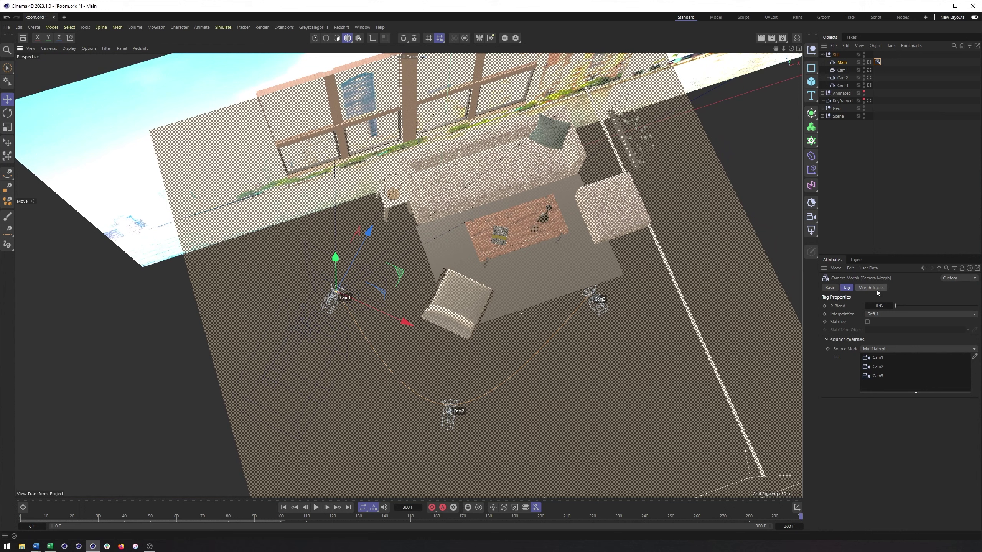
Try Soft 2 and Linear interpolation, then settle on Soft 1.
click(896, 314)
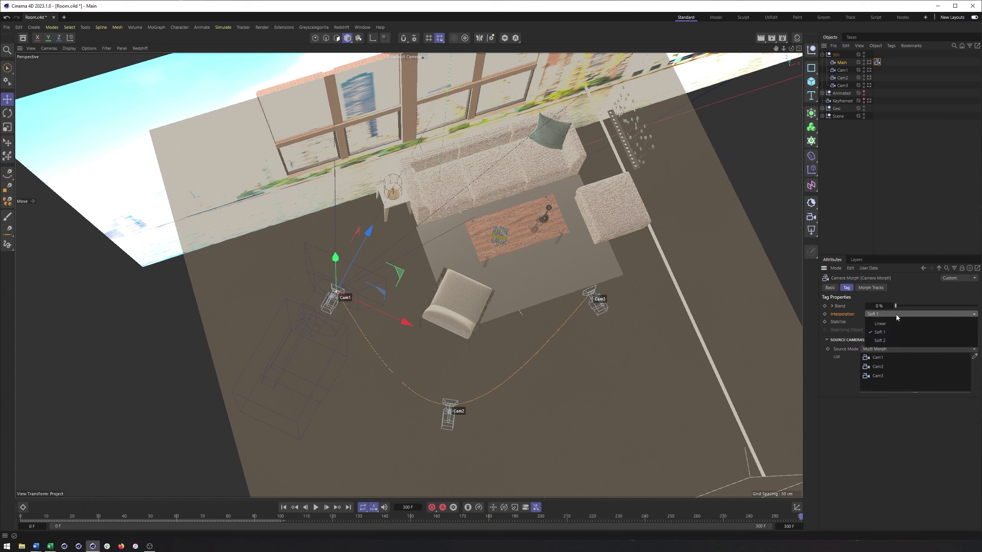
click(887, 341)
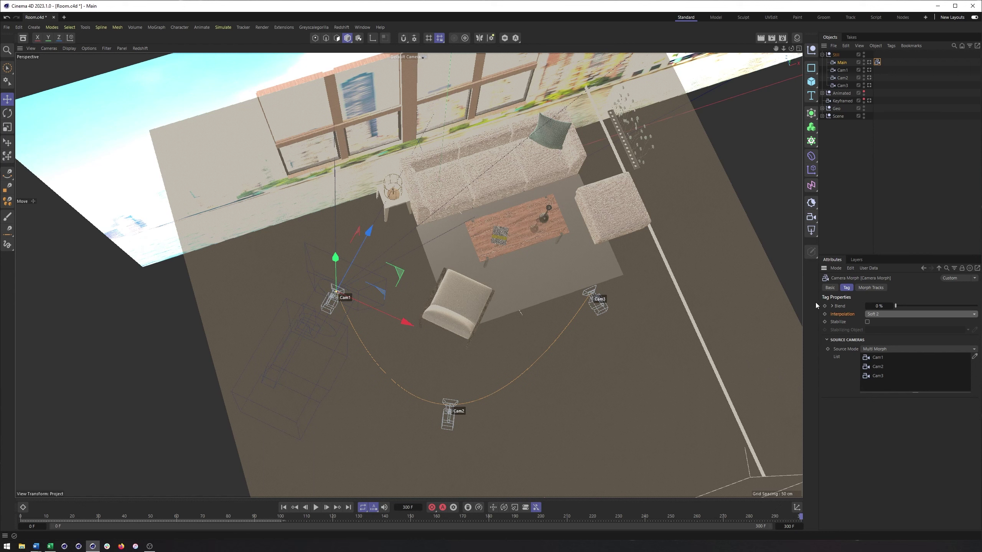
click(869, 315)
click(879, 325)
click(882, 316)
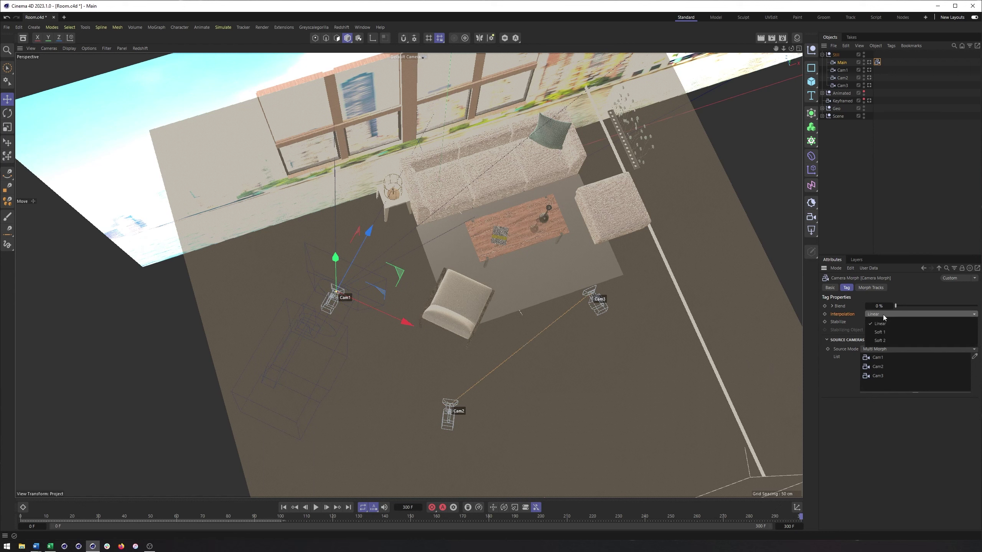
click(885, 332)
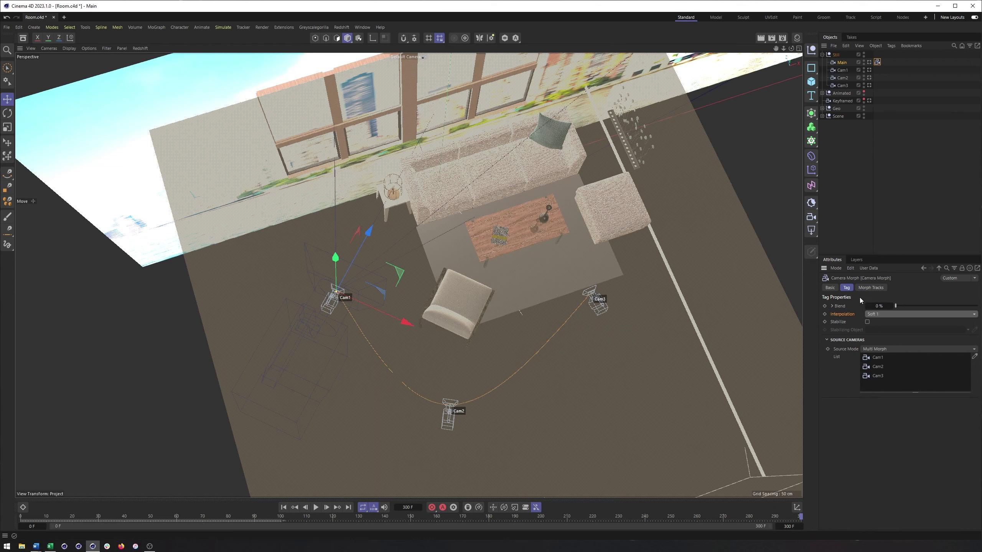
Inspect the Blend Curve, then drag Blend to 100% so the morph camera reaches Cam3.
click(831, 306)
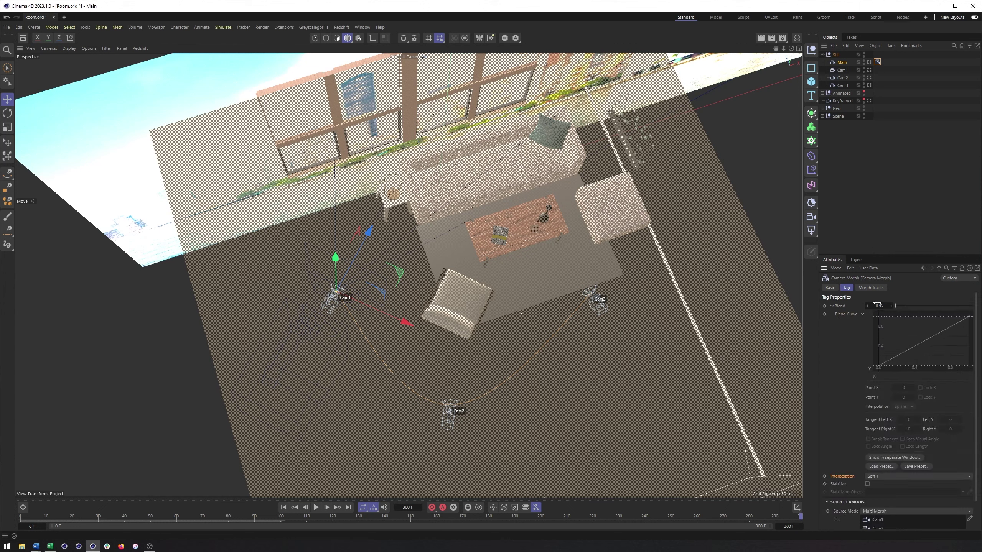
mouse_move(897, 309)
mouse_down()
mouse_move(923, 306)
mouse_move(890, 307)
mouse_up()
click(832, 306)
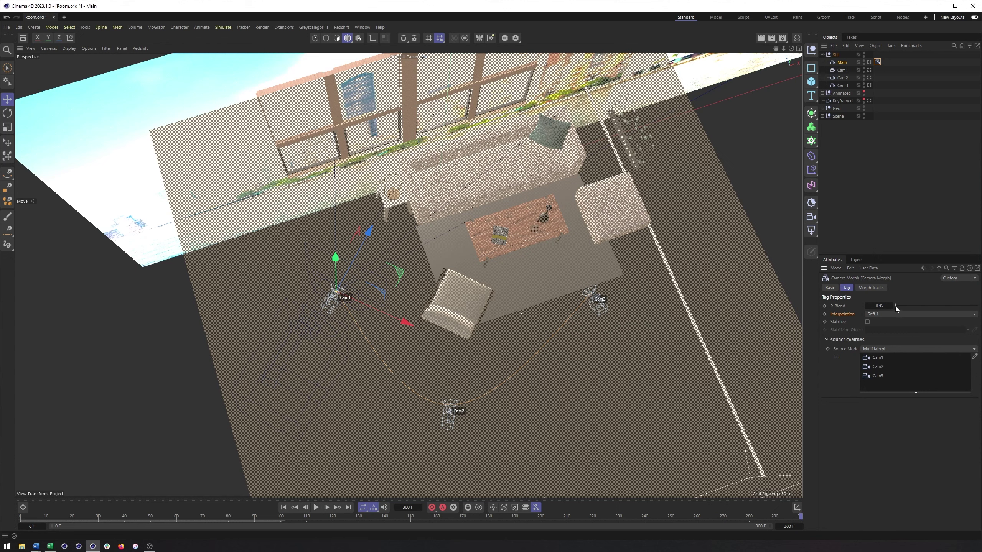
drag(895, 306, 979, 306)
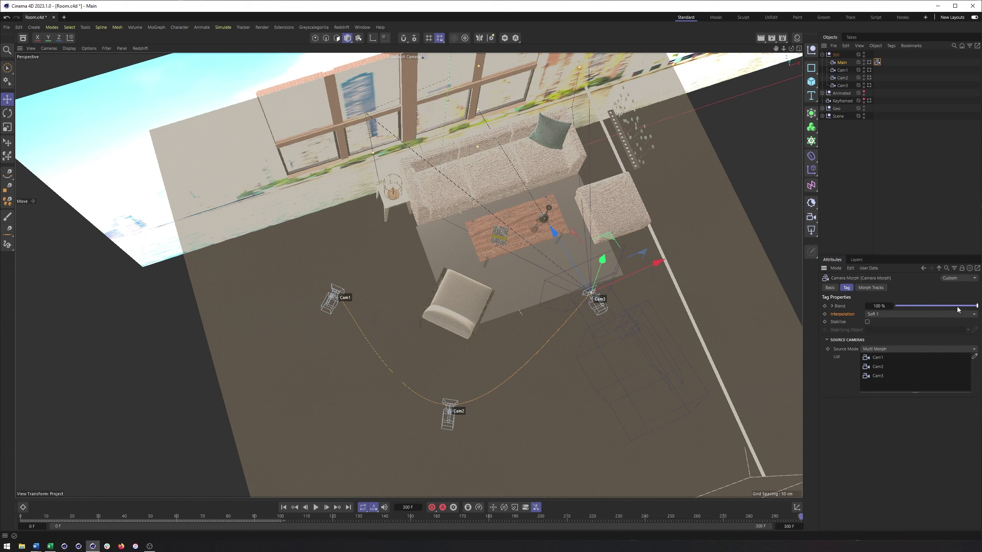
drag(957, 307, 978, 307)
click(880, 289)
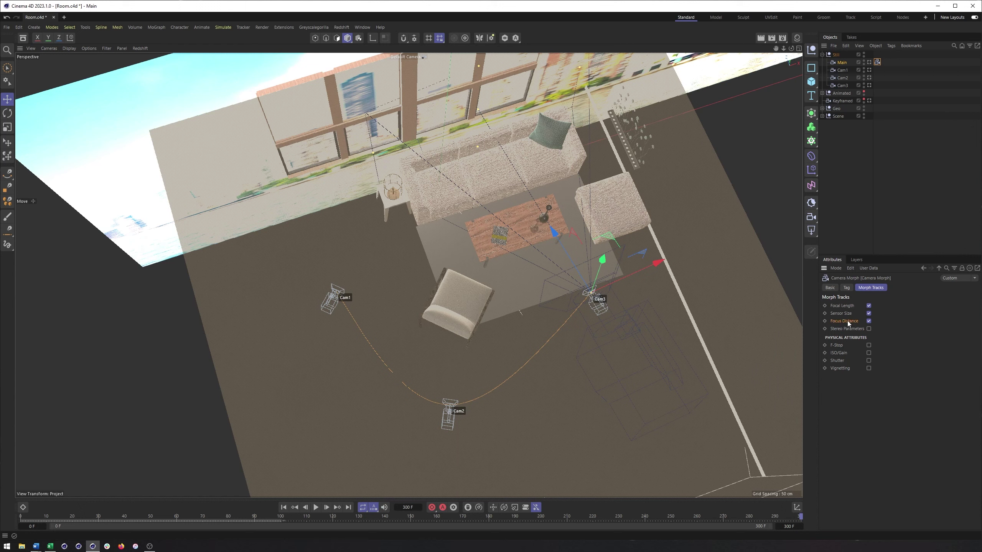
Enable F-Stop, ISO/Gain and Shutter in the Camera Morph's Morph Tracks.
click(842, 345)
click(868, 353)
click(869, 361)
Inspect the Main camera's Color Correction and Lens Effects settings and Redshift environment objects.
click(842, 62)
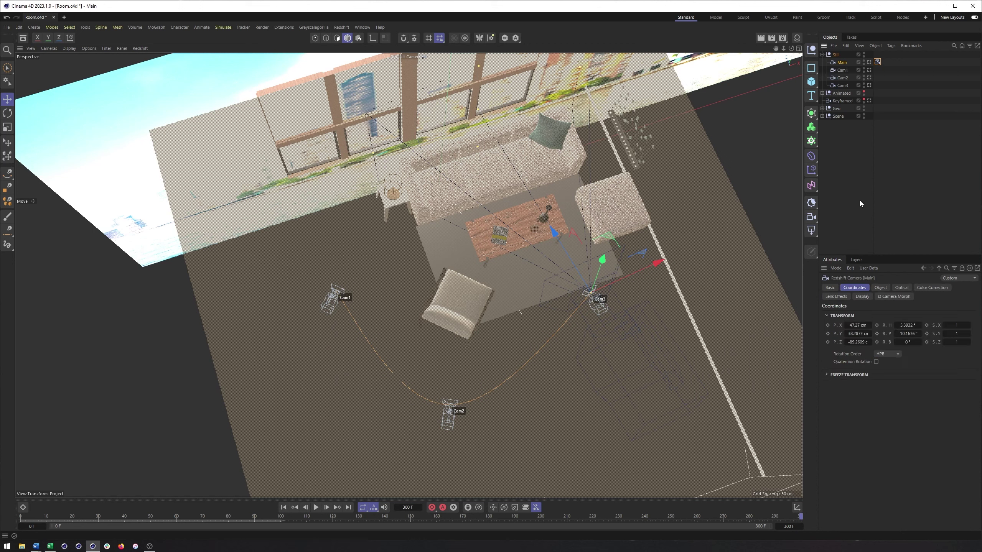
click(920, 287)
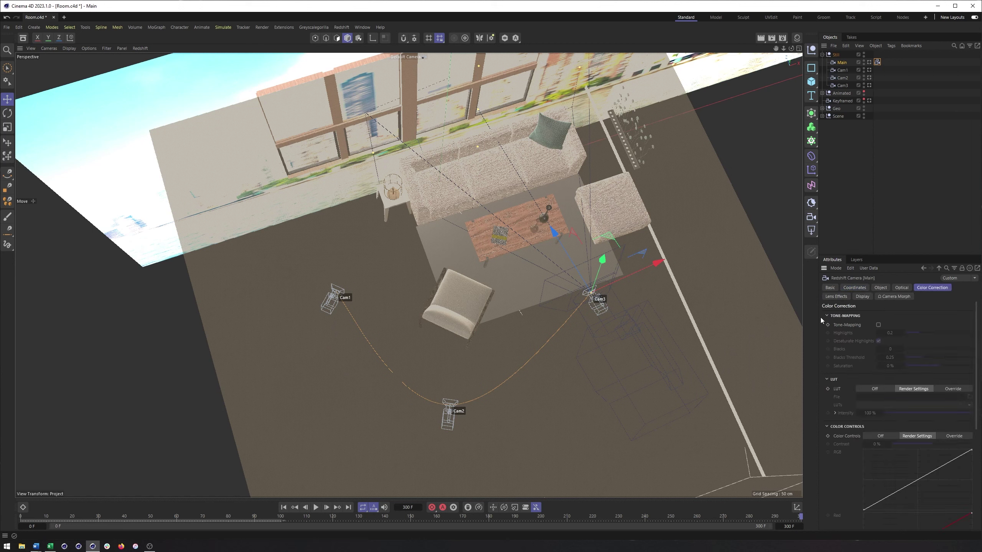
click(836, 296)
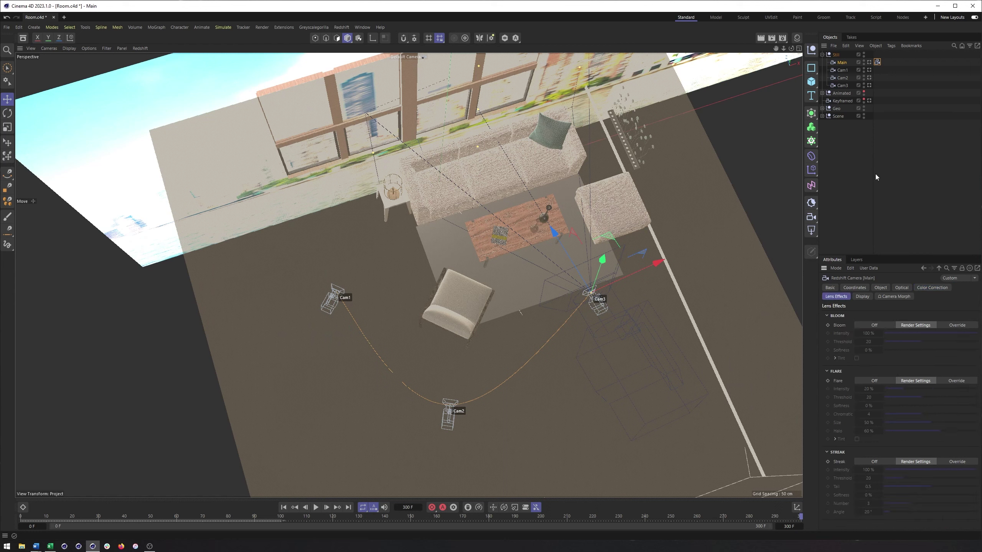
click(810, 203)
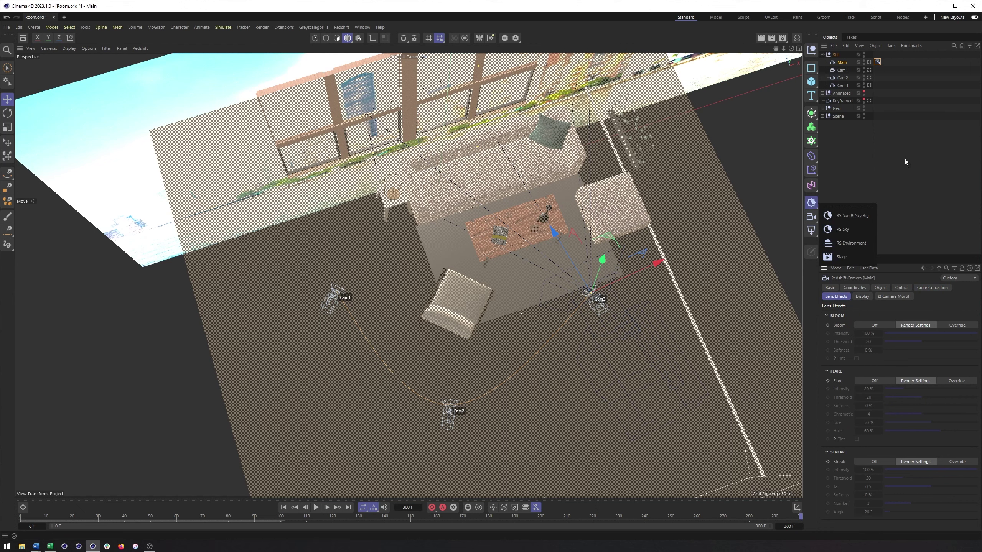
Reselect the Camera Morph tag on the Still group's Main camera to show its Morph Tracks.
click(877, 62)
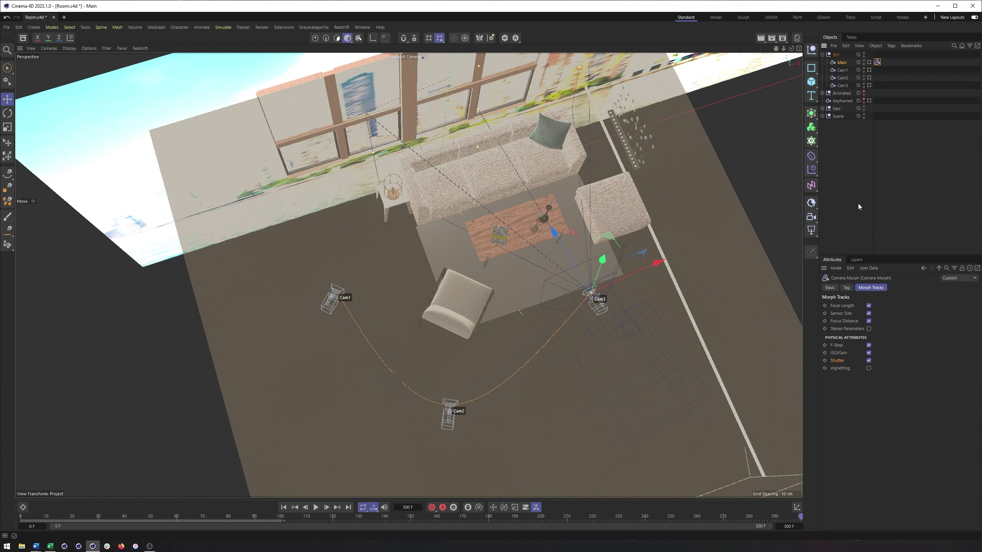
click(843, 63)
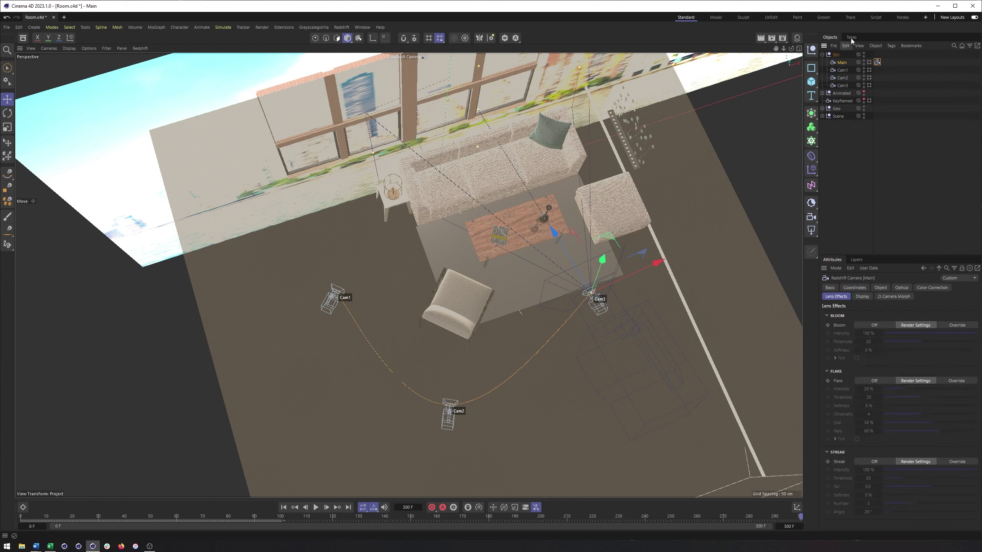
click(856, 126)
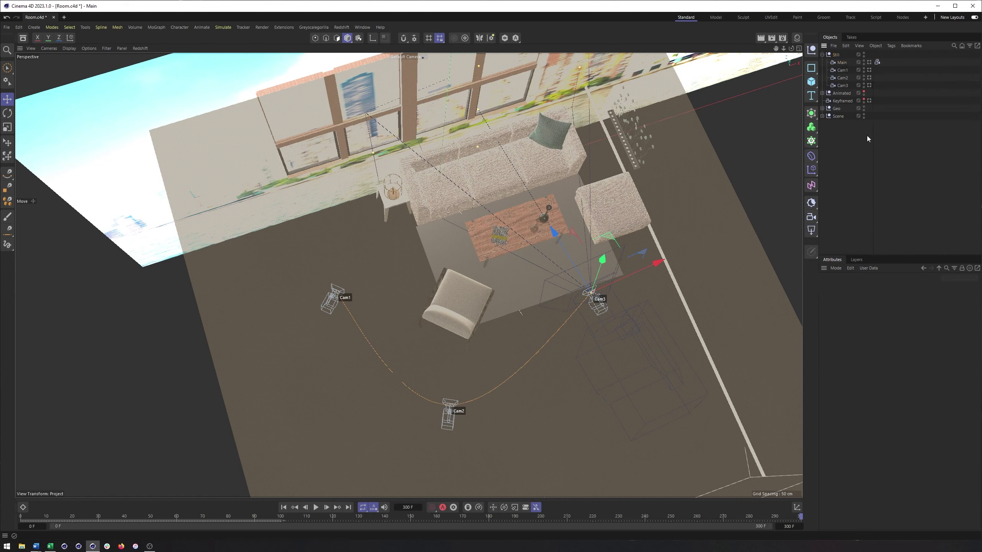
click(876, 61)
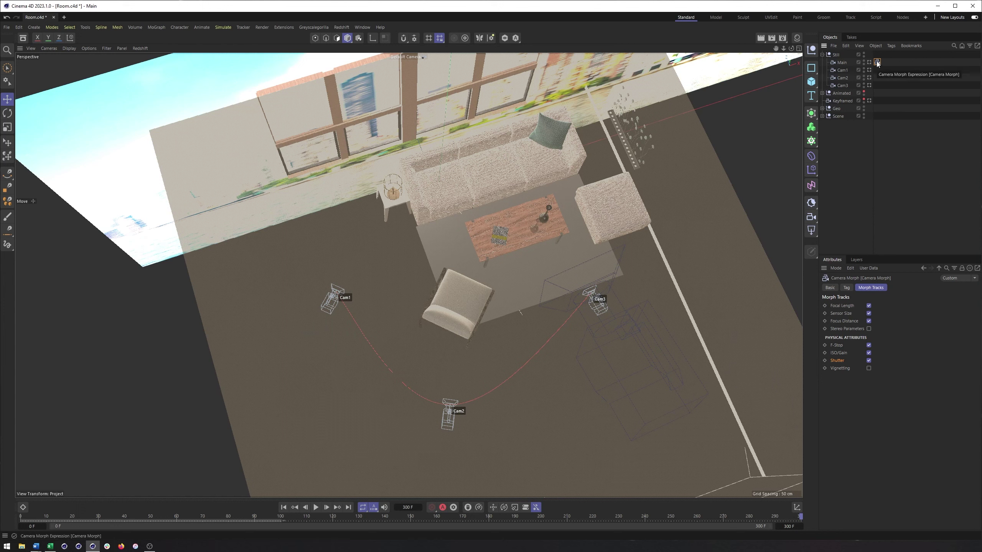
Collapse and hide the Still group, then show and expand the Animated group.
click(822, 54)
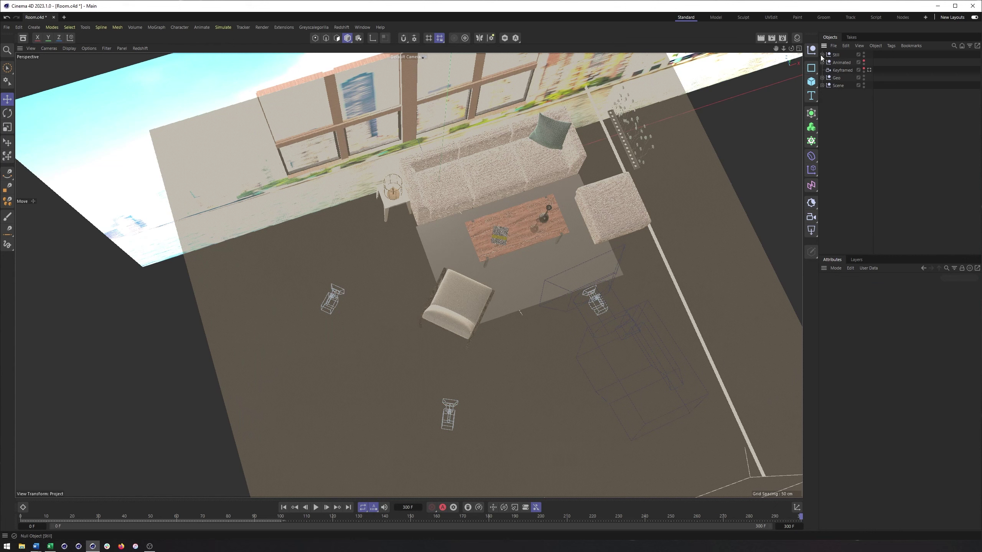
click(864, 54)
click(863, 62)
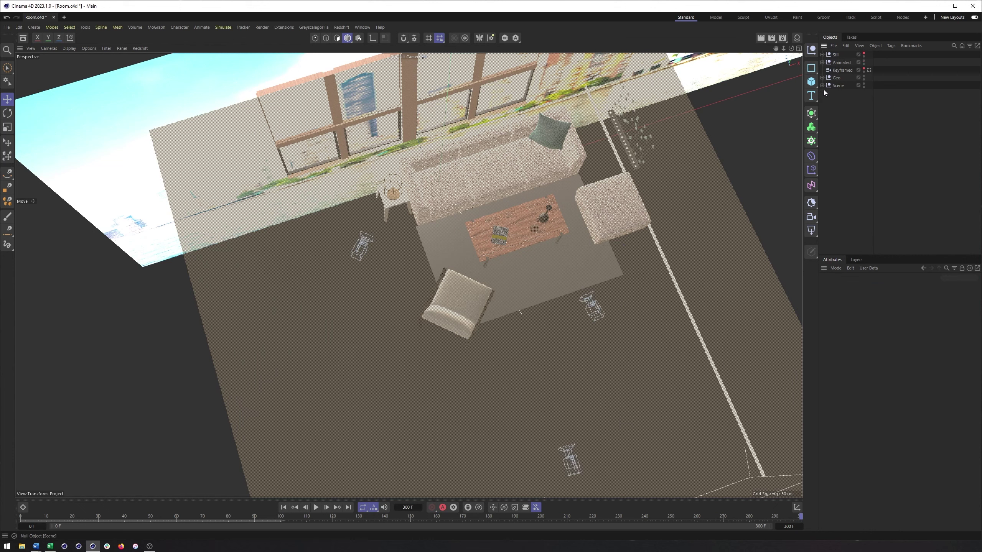
click(822, 63)
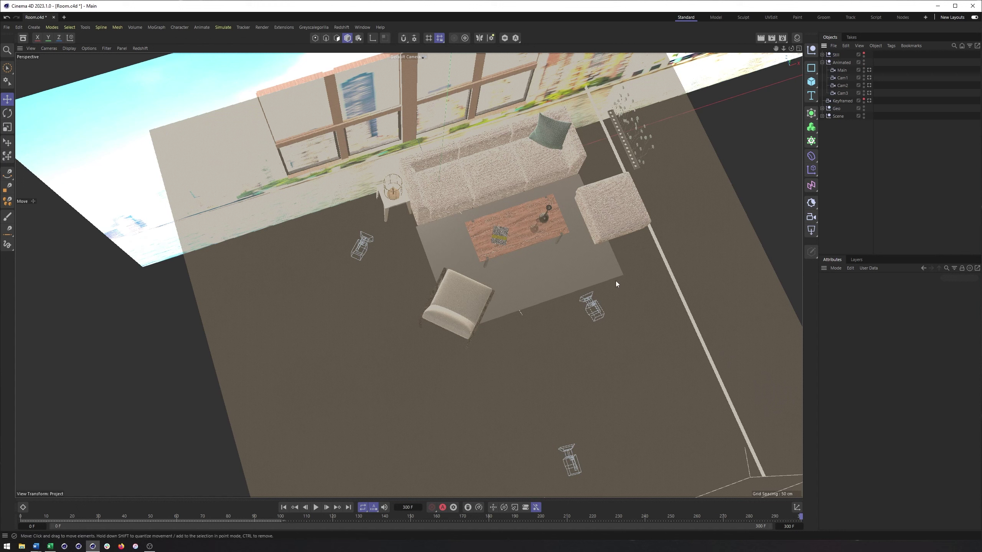
Scrub to around frame 205 and select Cam1, Cam2 and Cam3 to locate them.
drag(94, 516, 794, 532)
click(361, 244)
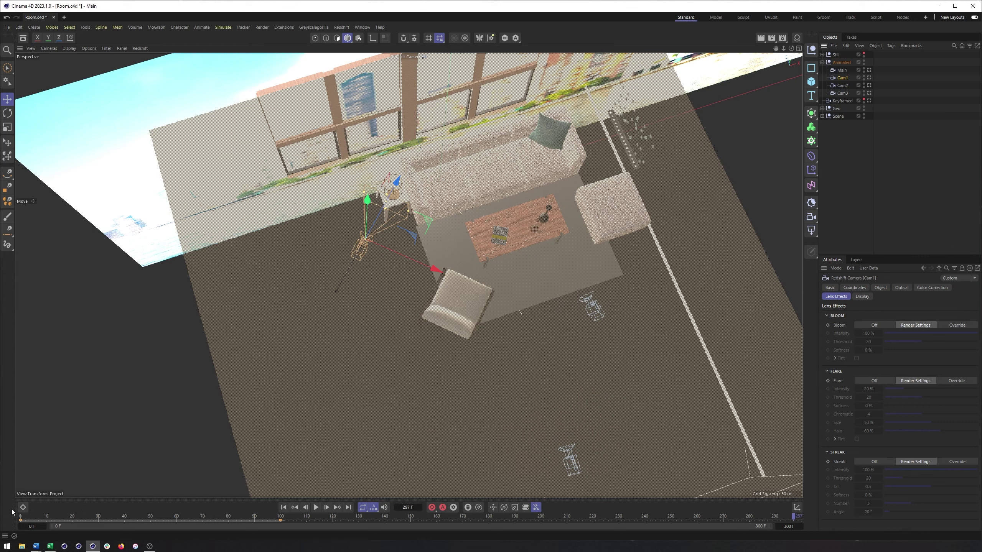
click(841, 89)
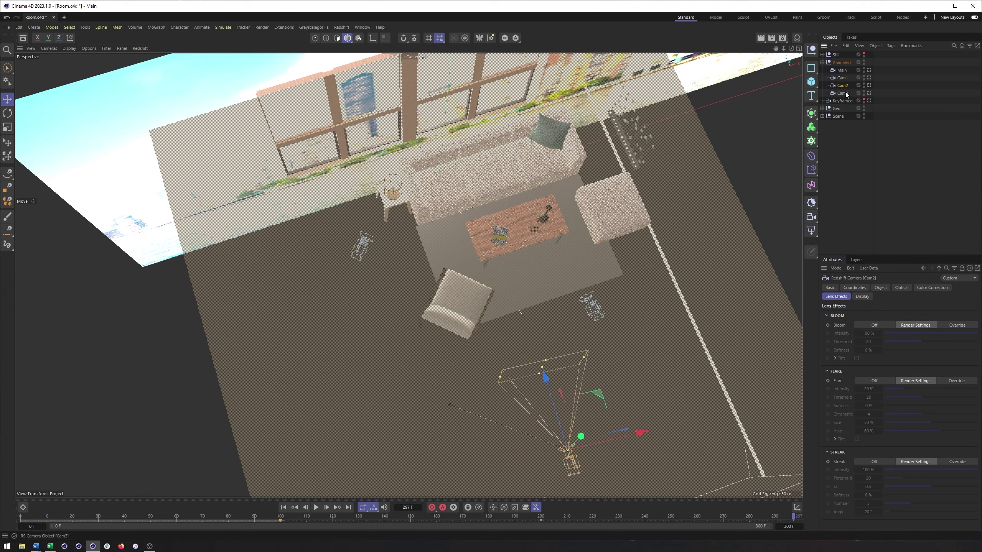
click(844, 94)
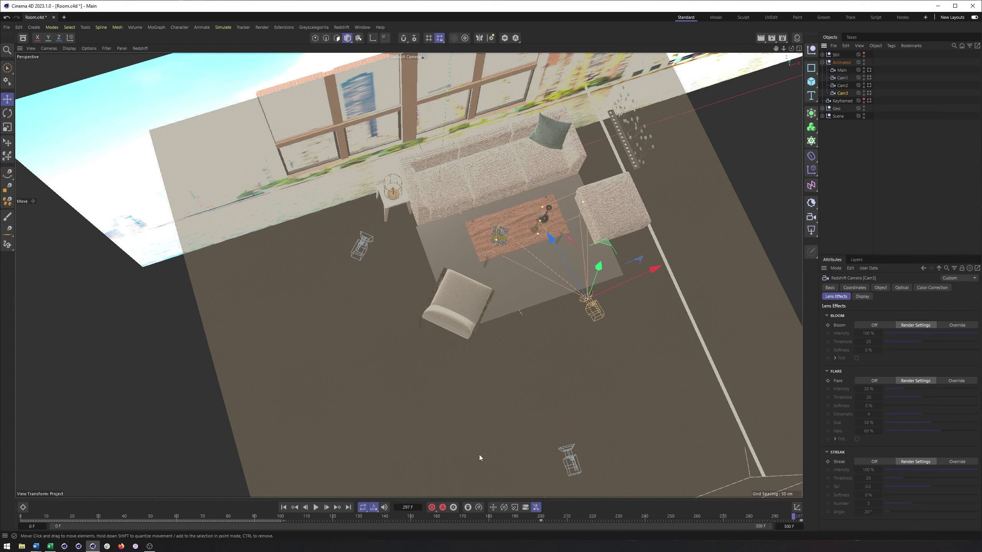
Look through the Animated Main camera and add a Camera Morph tag to it.
click(841, 71)
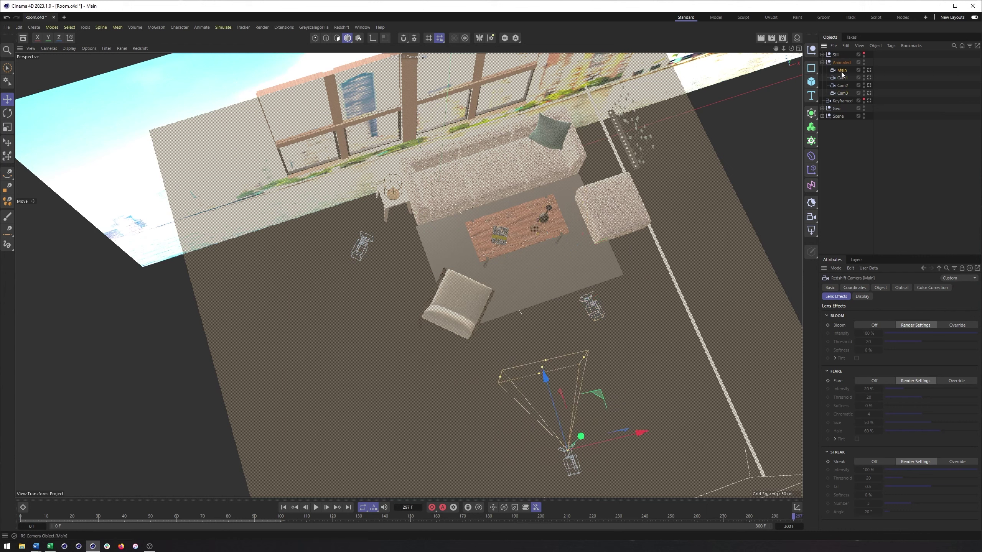
click(869, 70)
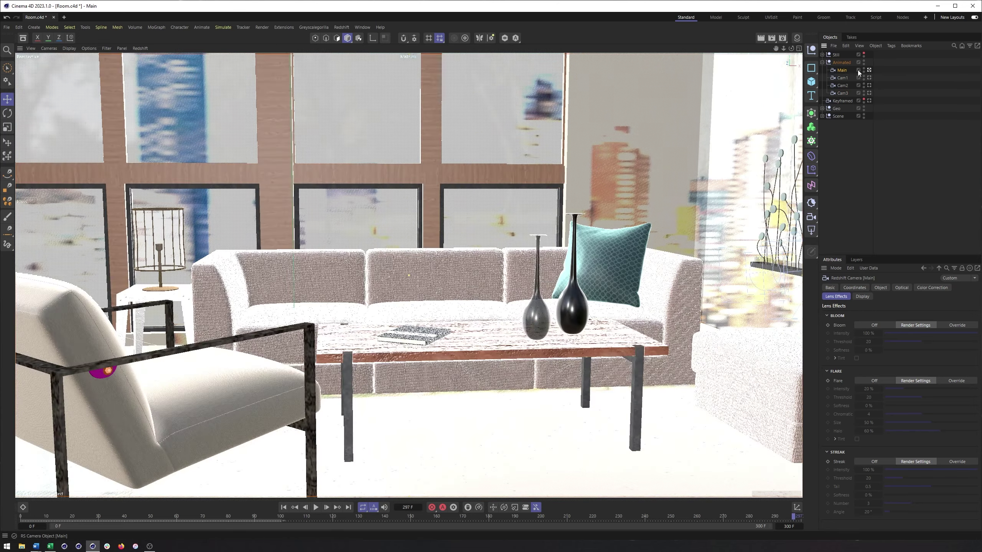
right_click(839, 72)
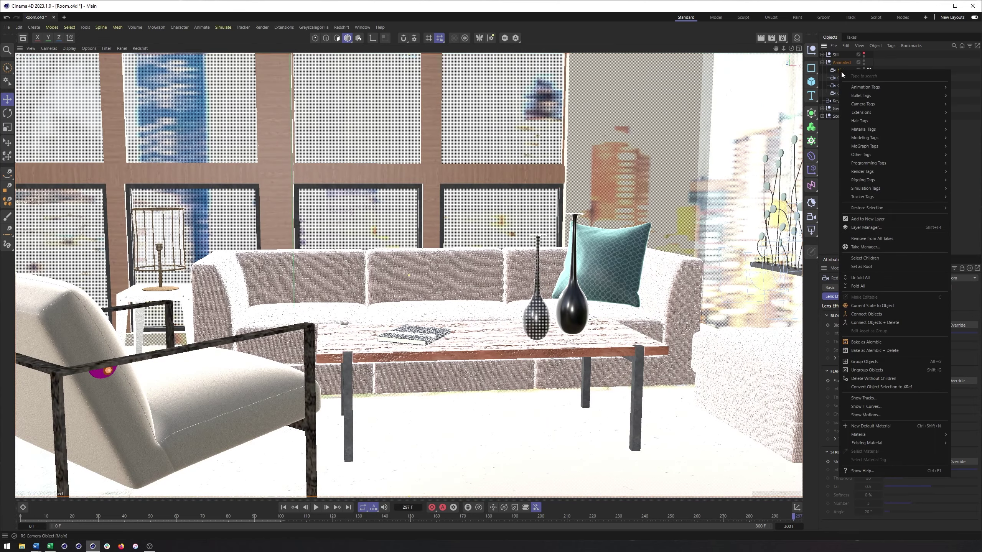
mouse_move(869, 107)
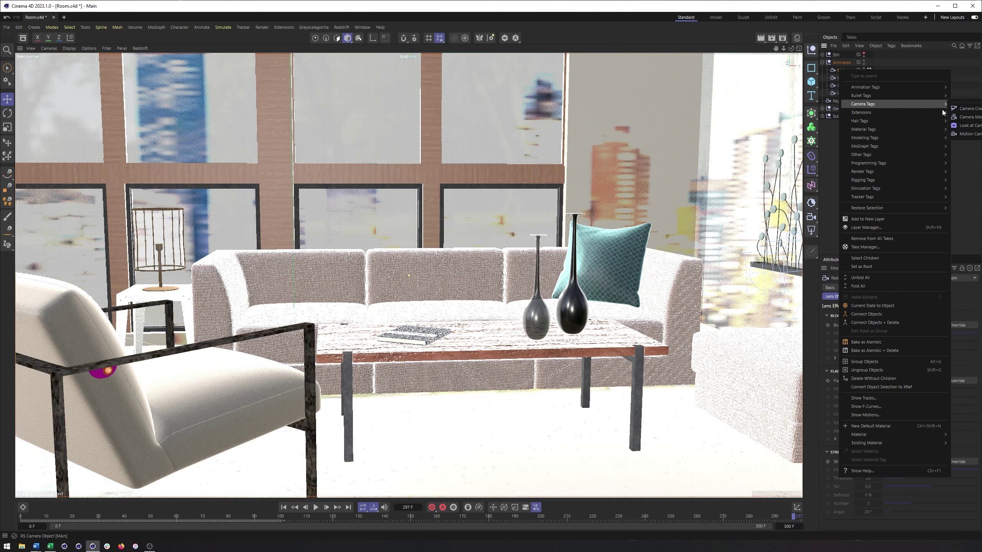
click(966, 117)
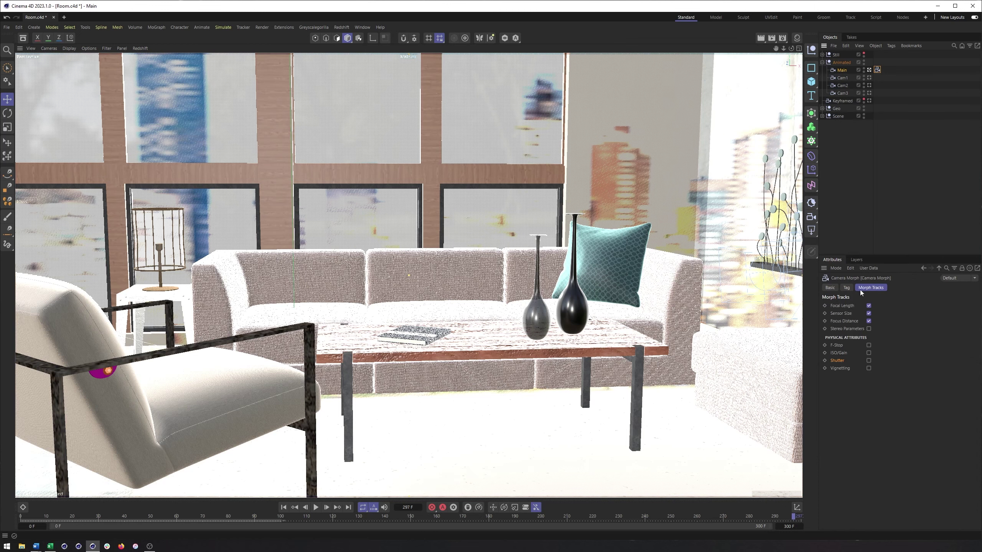
Set the tag's Source Mode to Multi Morph and drag Cam1 and Cam2 into its List.
click(847, 288)
click(877, 326)
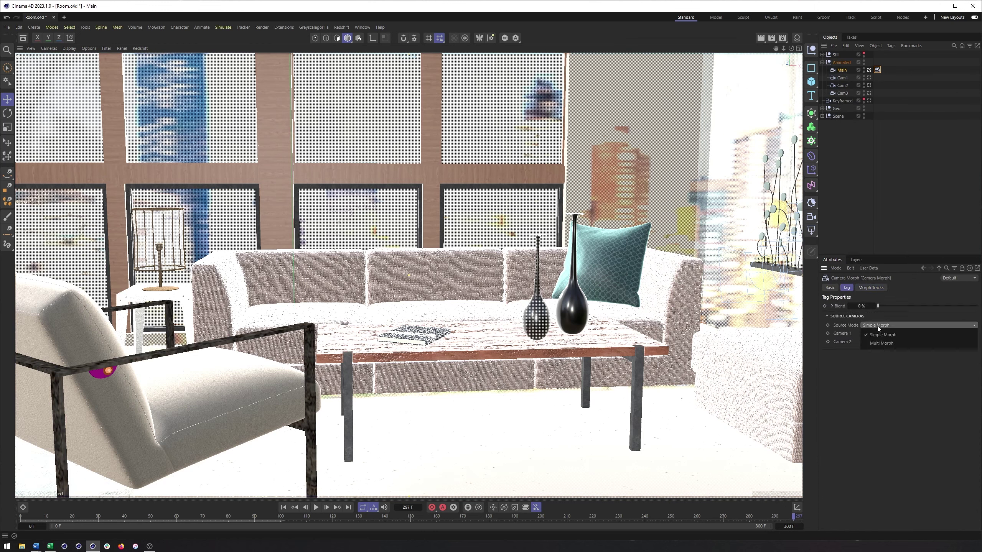
click(882, 344)
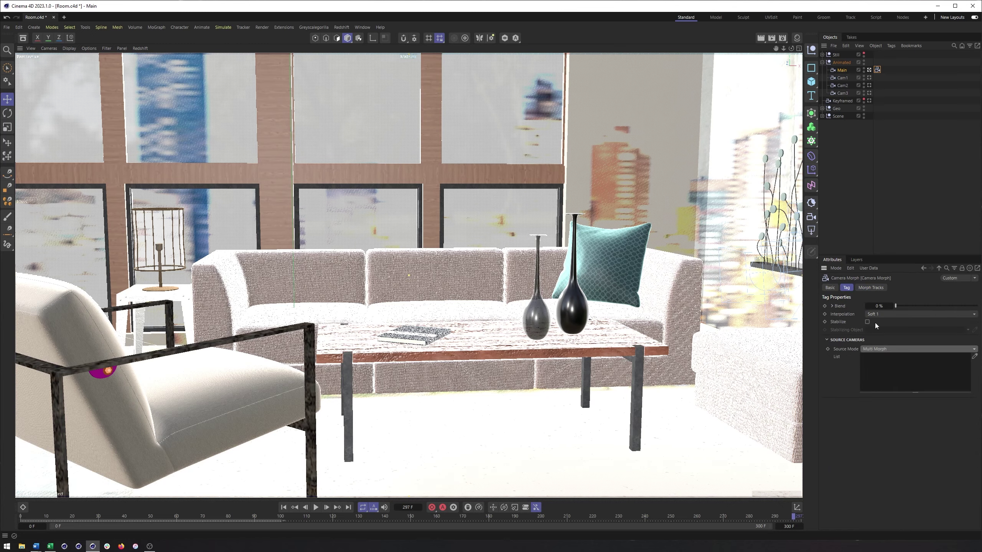
drag(842, 78, 909, 336)
drag(877, 365, 877, 363)
click(836, 71)
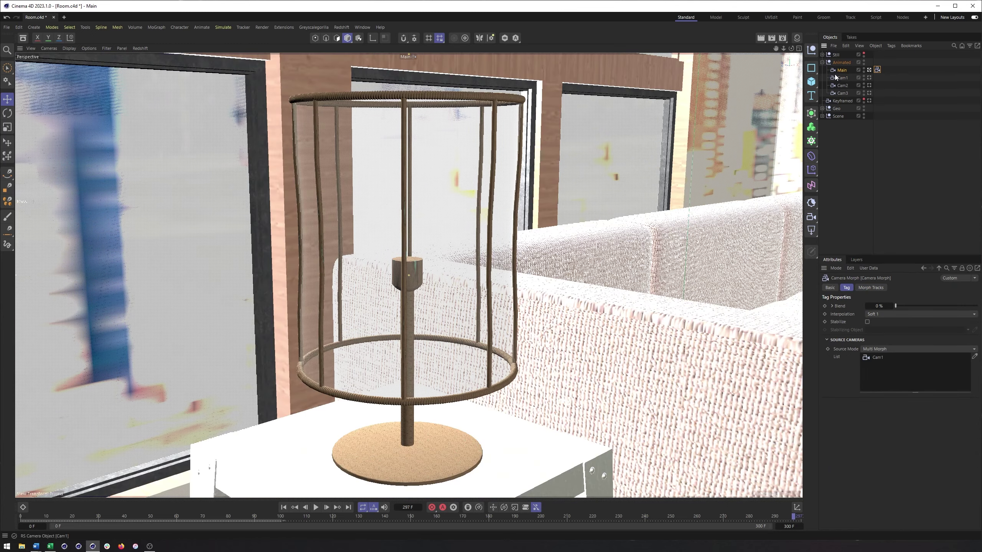
drag(842, 86, 870, 383)
Keyframe Blend at 0% on frame 0 and at 50% on frame 100.
key(shift+f)
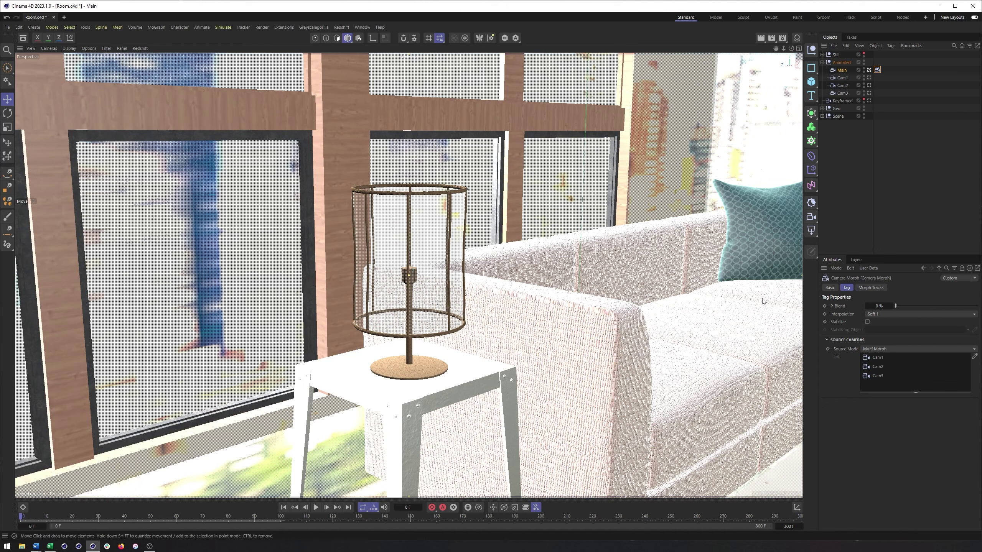
click(824, 306)
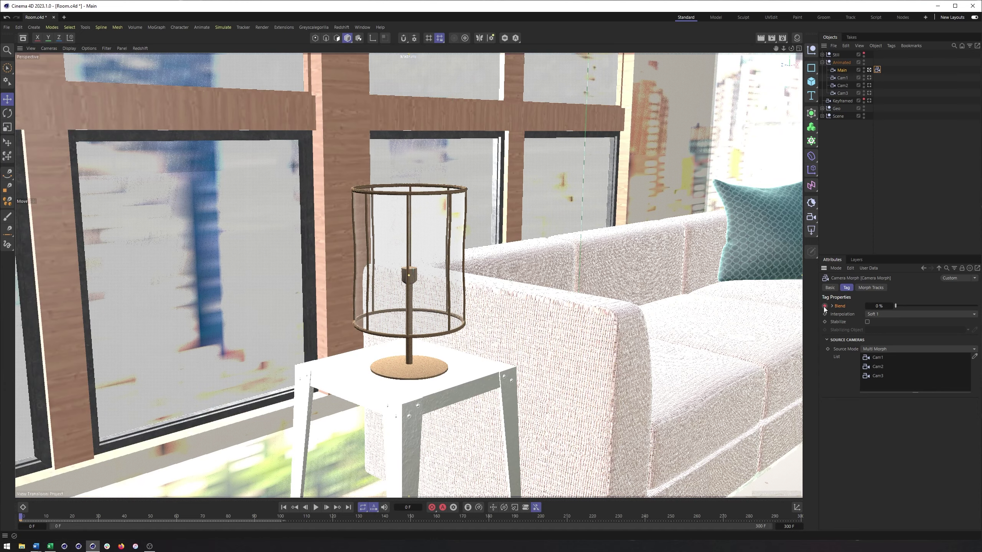
click(281, 518)
drag(900, 307, 936, 307)
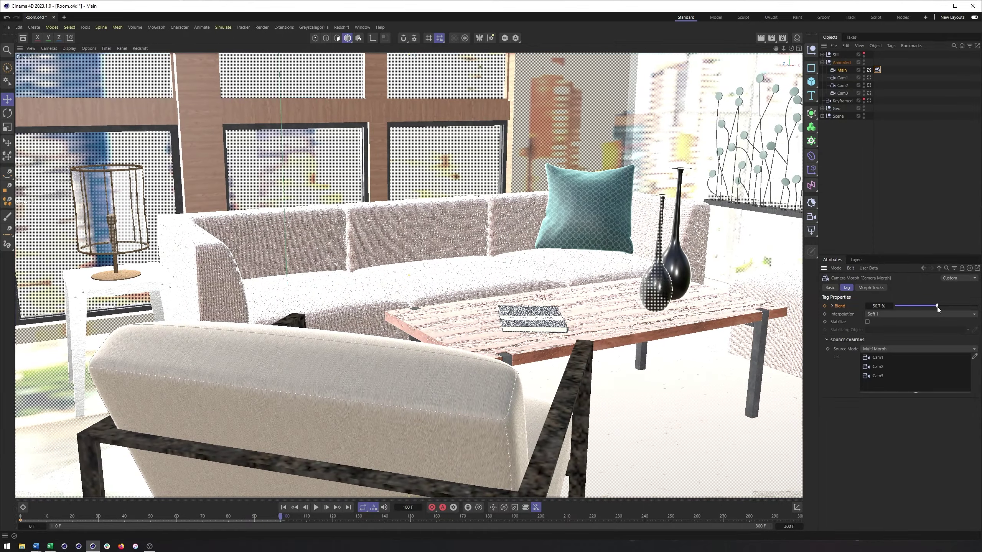
double_click(878, 306)
text(50)
key(Return)
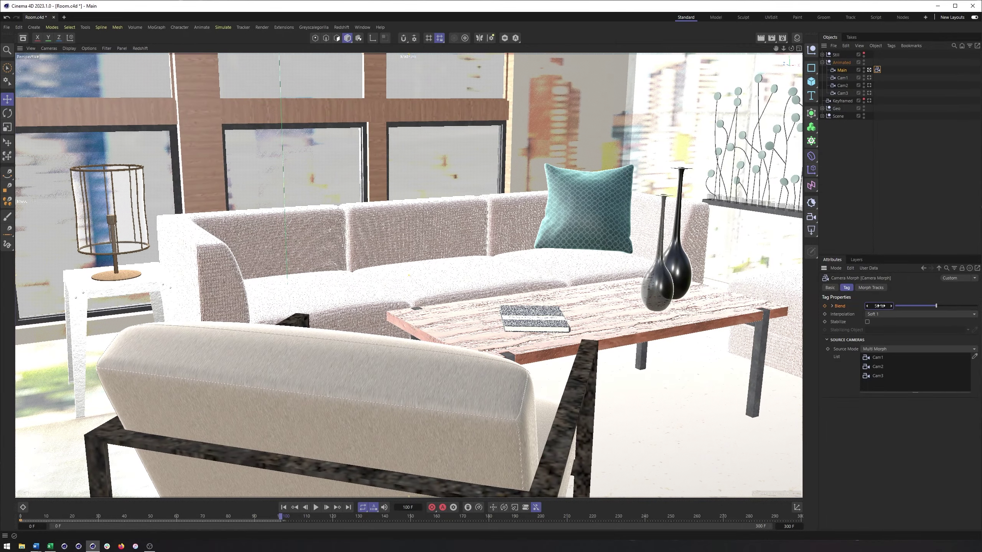
click(825, 306)
Keyframe Blend at 100% on frame 200 and preview the morph midway.
click(541, 517)
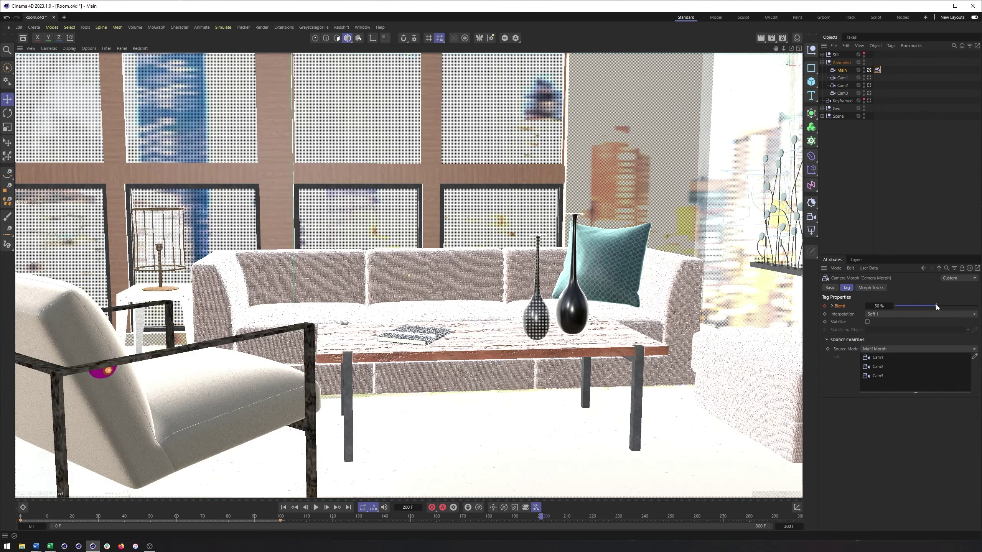
drag(935, 305, 962, 307)
click(825, 306)
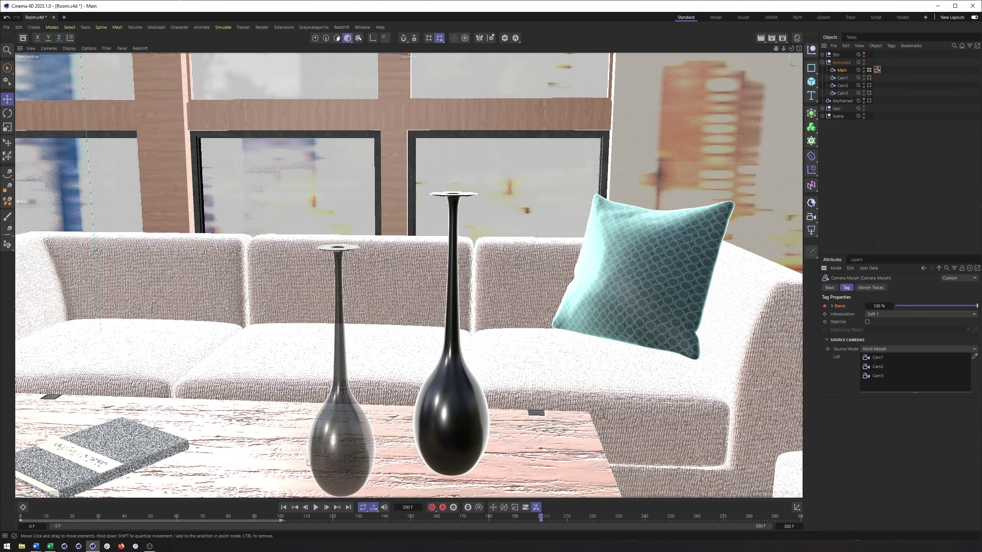
drag(40, 513, 14, 503)
Make the Blend track's keys hold as steps and frame its curve in the F-curve graph.
click(23, 506)
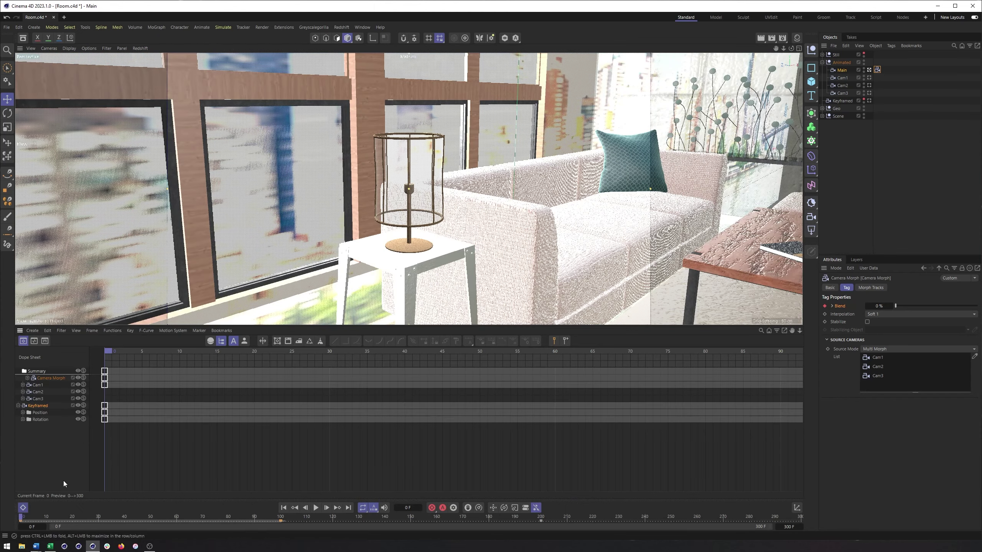
click(54, 378)
click(28, 378)
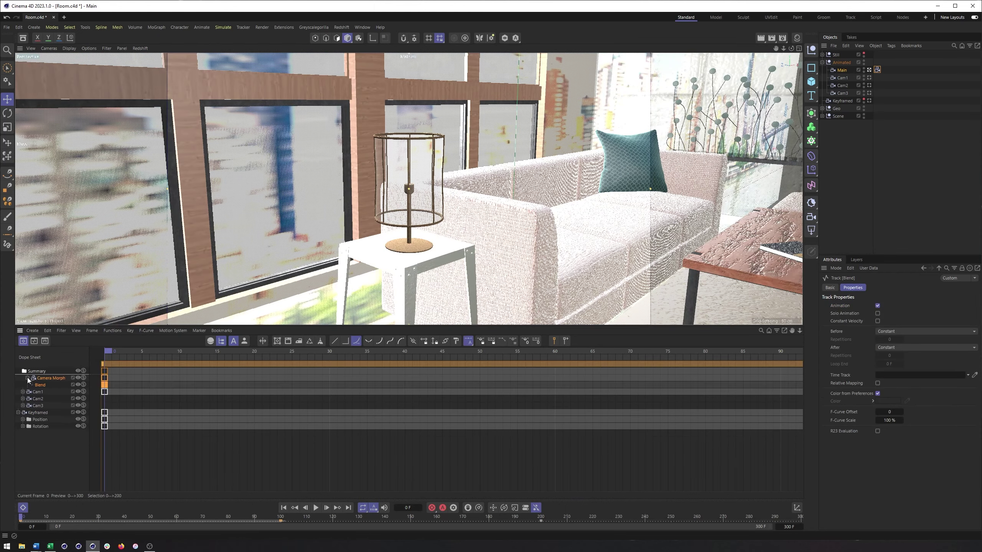
click(346, 342)
click(35, 341)
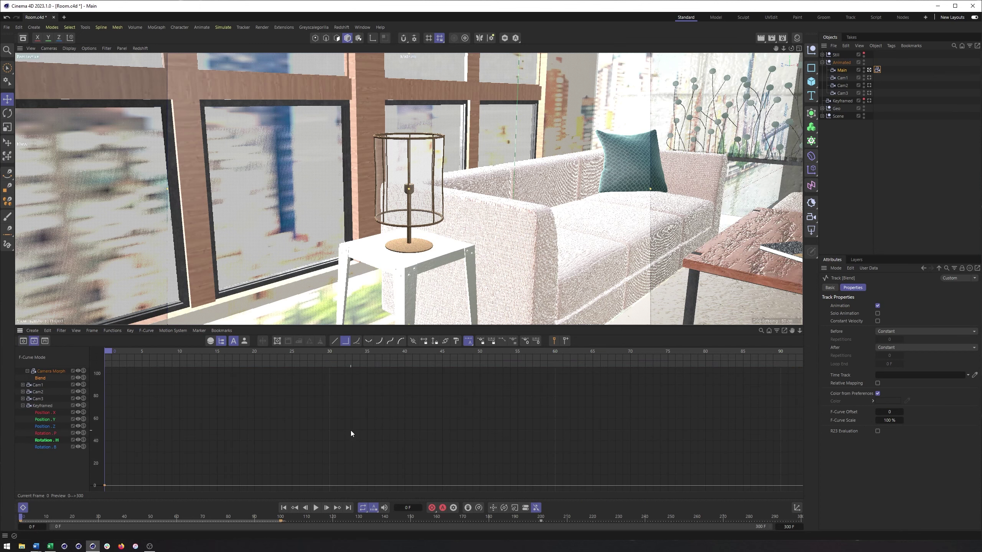
key(h)
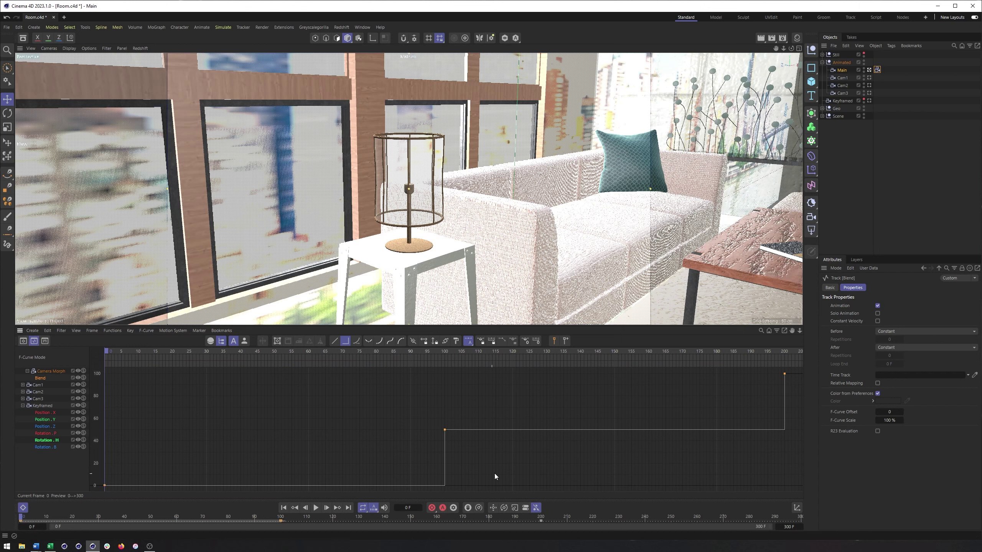
Collapse the curve editor to enlarge the viewport and play the camera morph animation.
scroll(580, 460, right, 5)
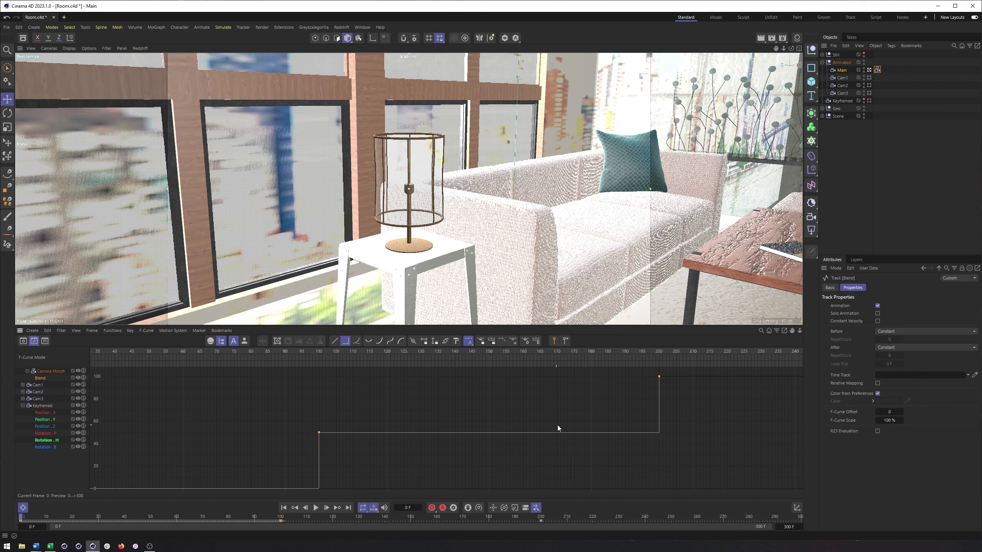
scroll(645, 430, right, 13)
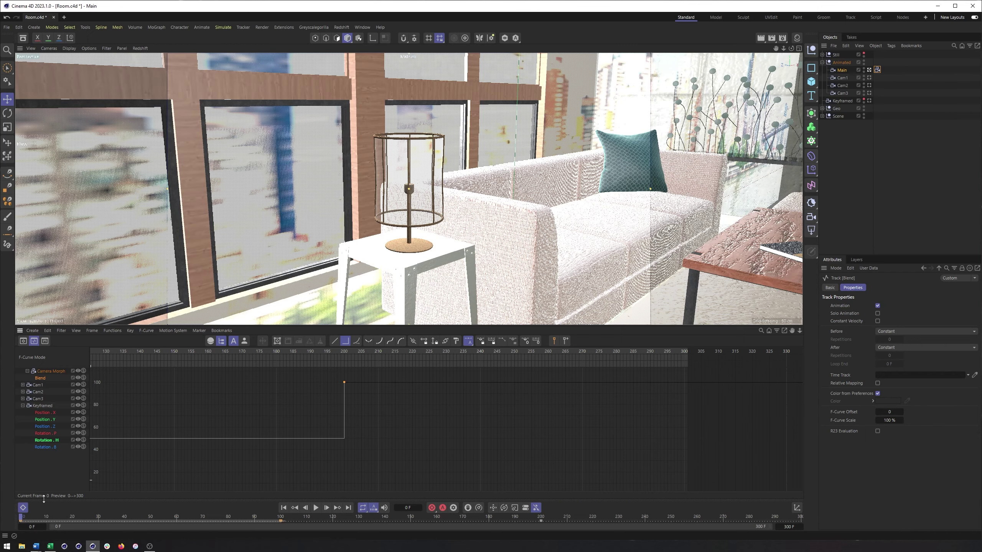
drag(44, 499, 43, 327)
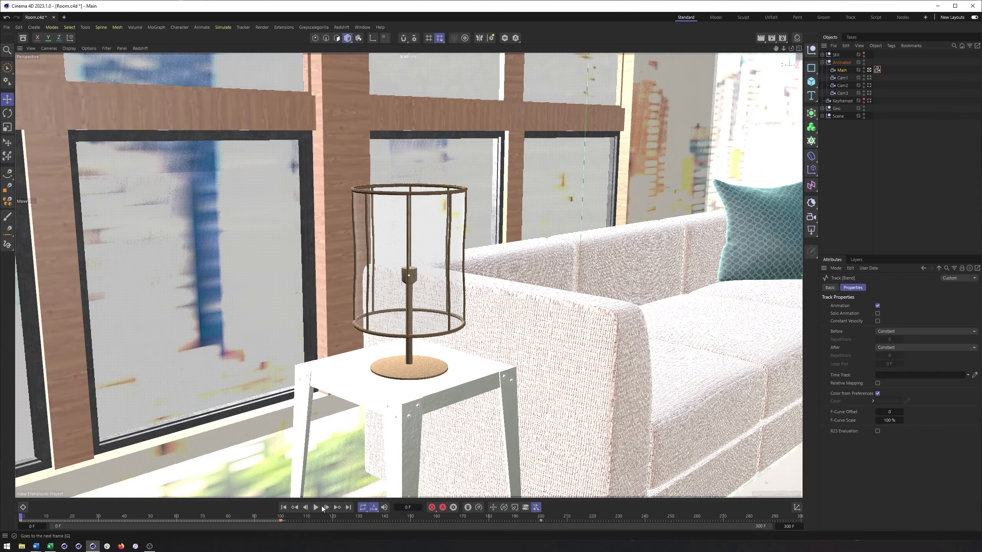
click(316, 507)
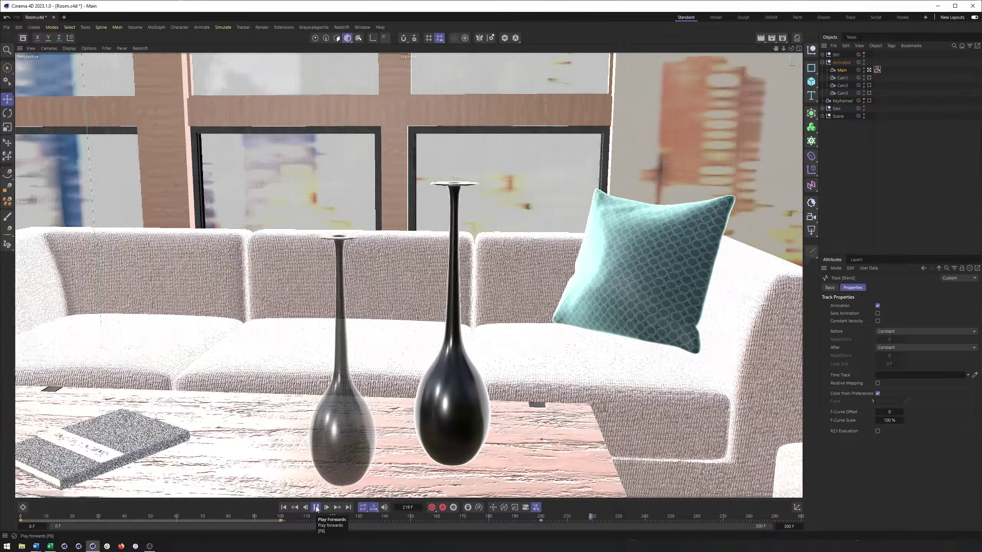
Stop playback and rewind the playhead back to around frame 30.
click(316, 507)
drag(623, 518, 99, 499)
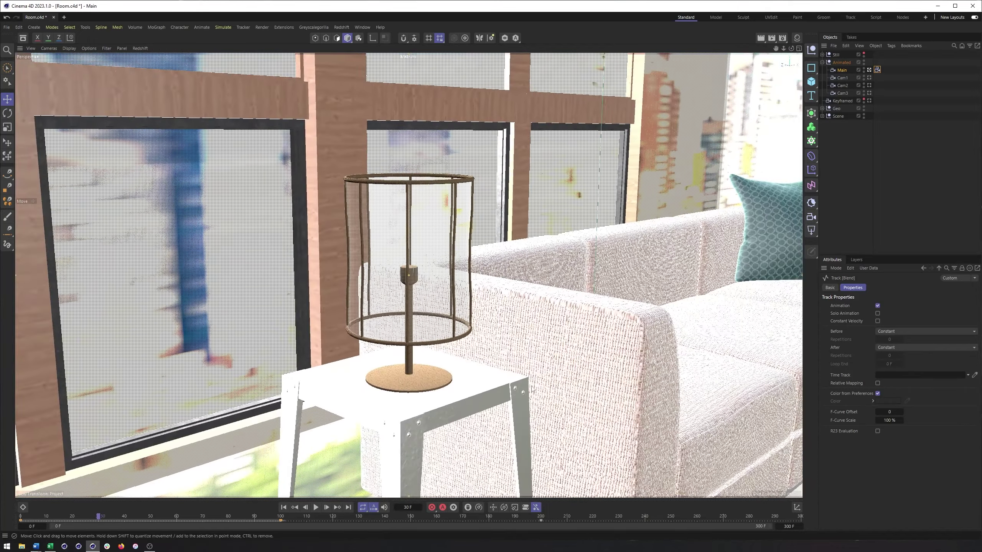
Expand the Still group and inspect the Animated group's existing Camera Morph tag settings.
click(823, 62)
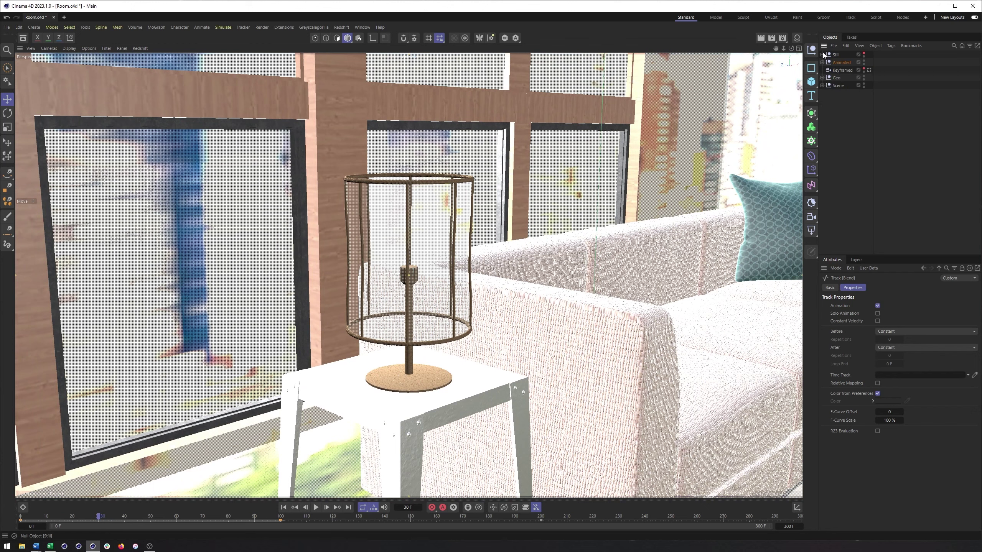
click(822, 53)
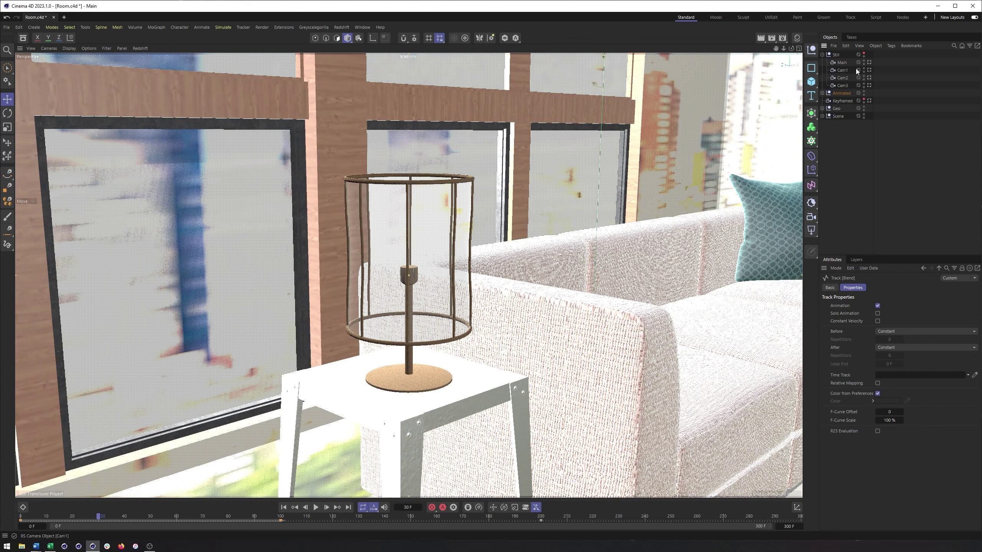
click(822, 92)
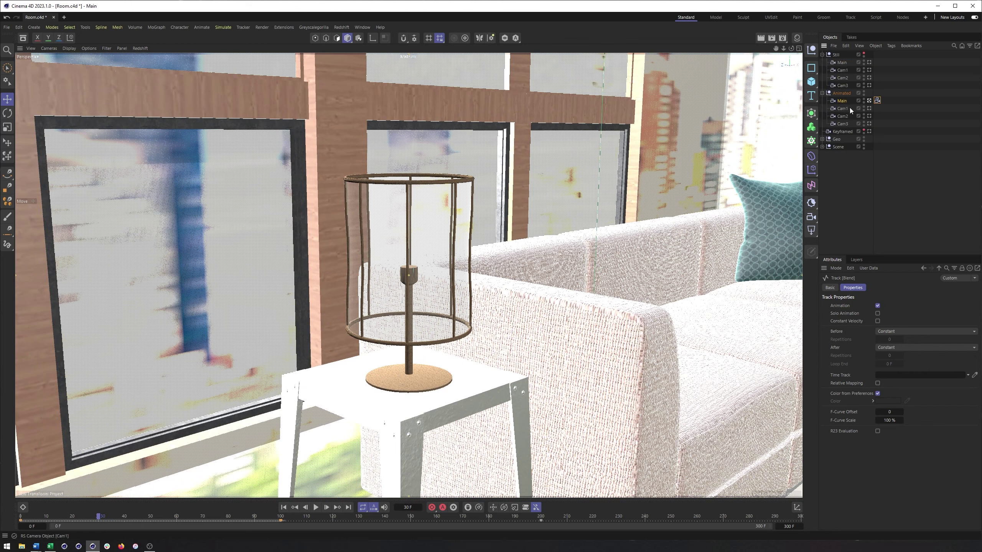
click(876, 101)
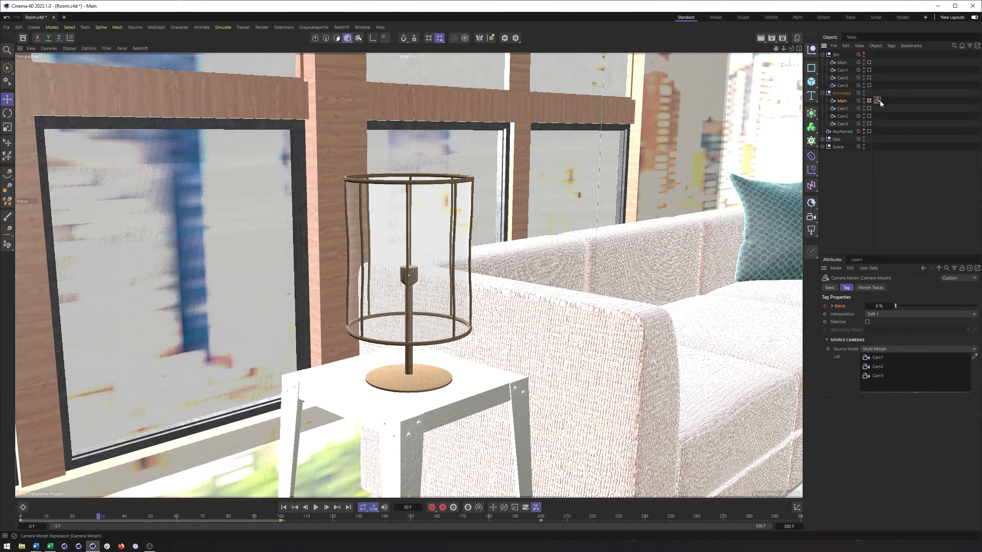
Add a Camera Morph tag to the Still Main camera and load Cam1–Cam3 into it.
click(843, 63)
right_click(843, 62)
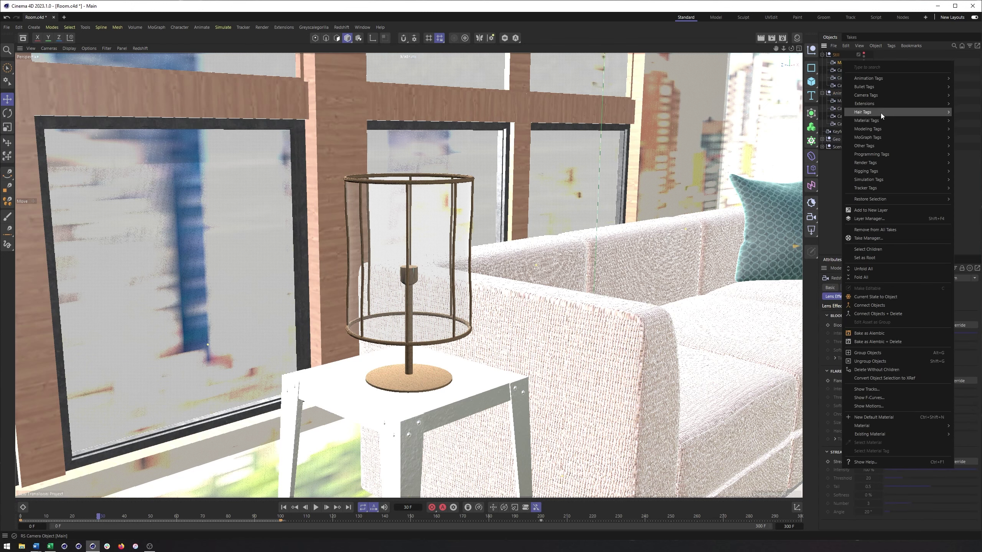
mouse_move(885, 162)
mouse_move(875, 96)
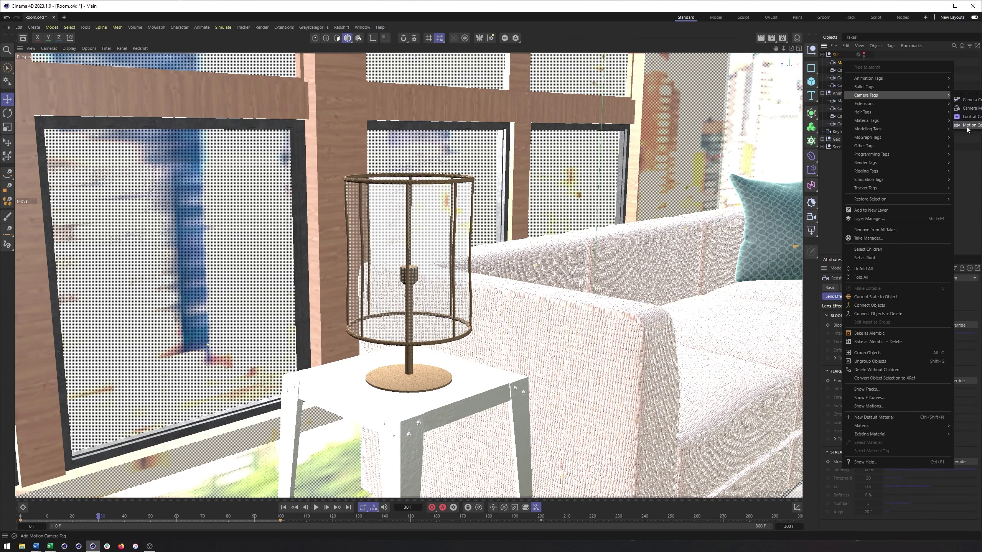
click(968, 109)
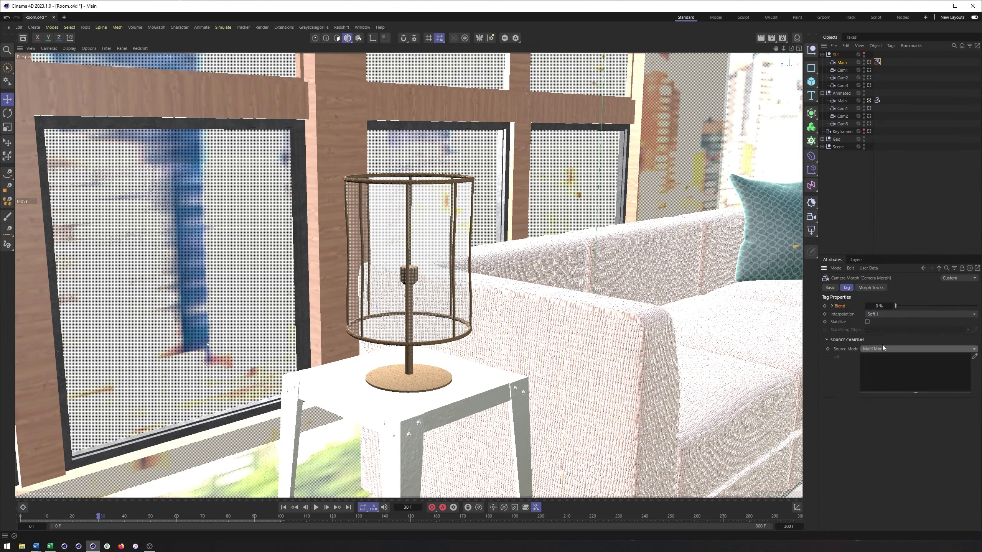
drag(841, 70, 880, 225)
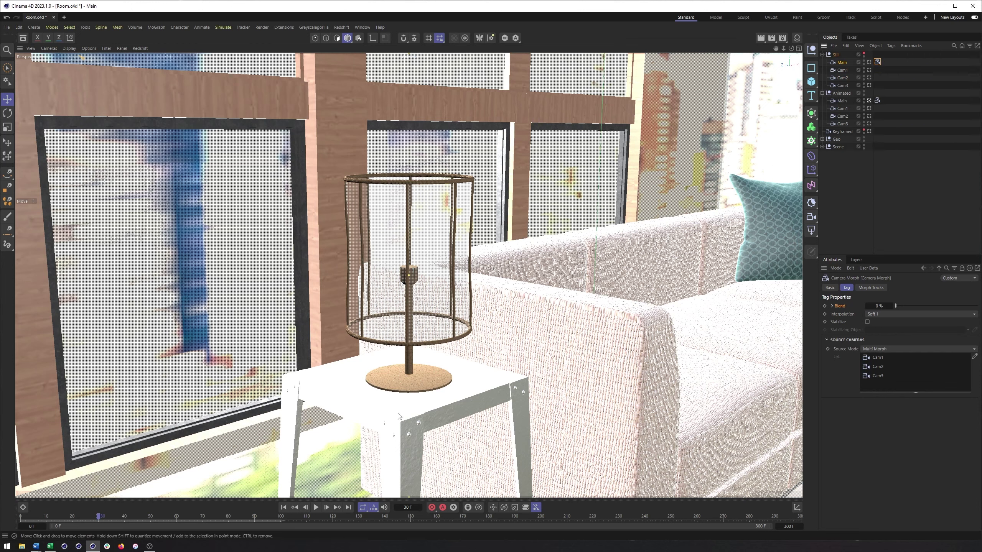
Keyframe the morph Blend at 100% on frame 300.
drag(106, 515, 21, 515)
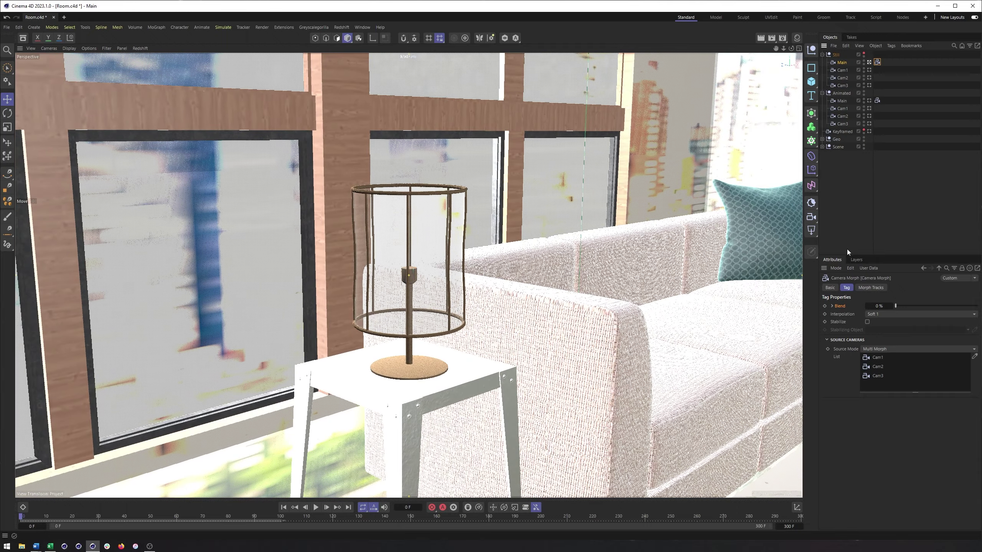
drag(692, 517, 836, 523)
drag(898, 307, 977, 307)
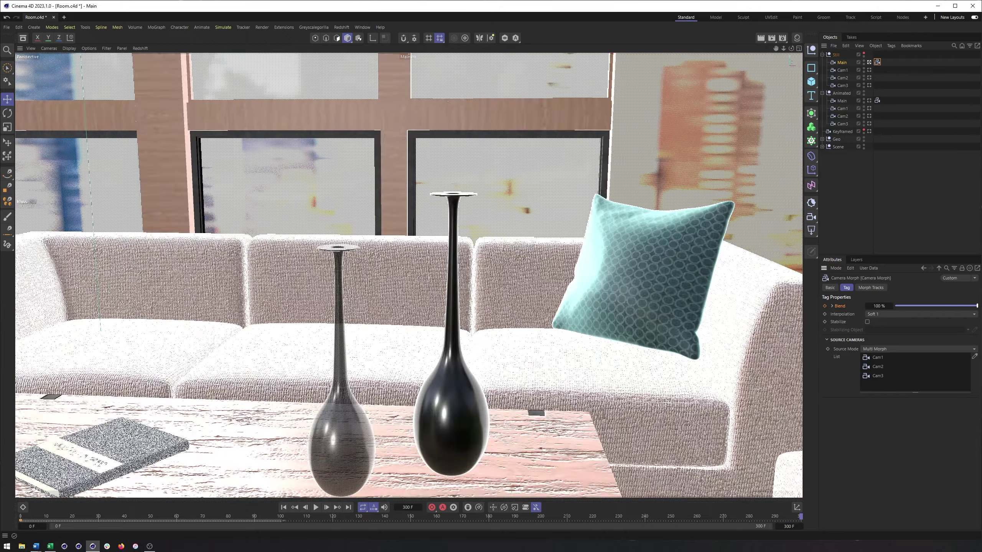
click(824, 306)
Play the new morph animation, then stop and jump to the final frame 300.
click(316, 507)
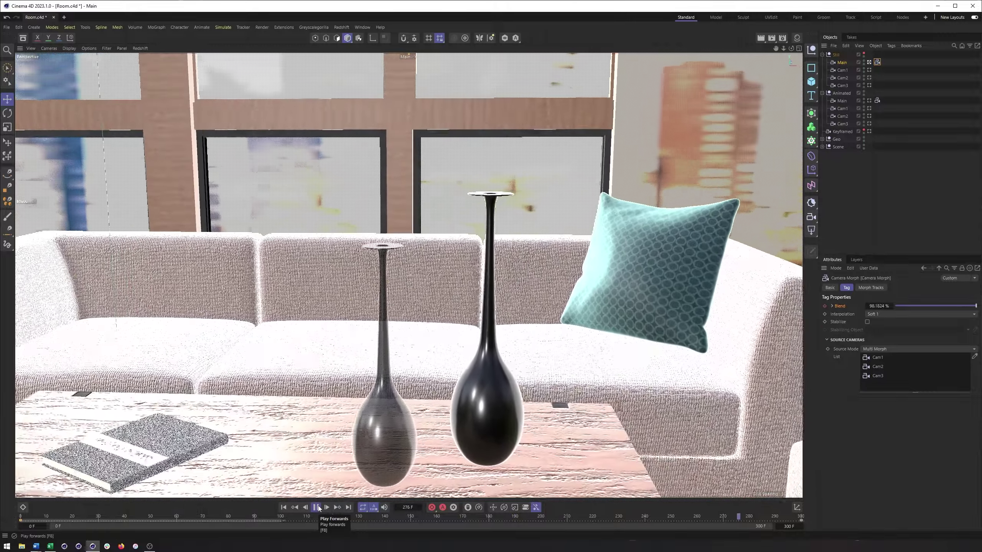
click(317, 506)
drag(771, 516, 821, 516)
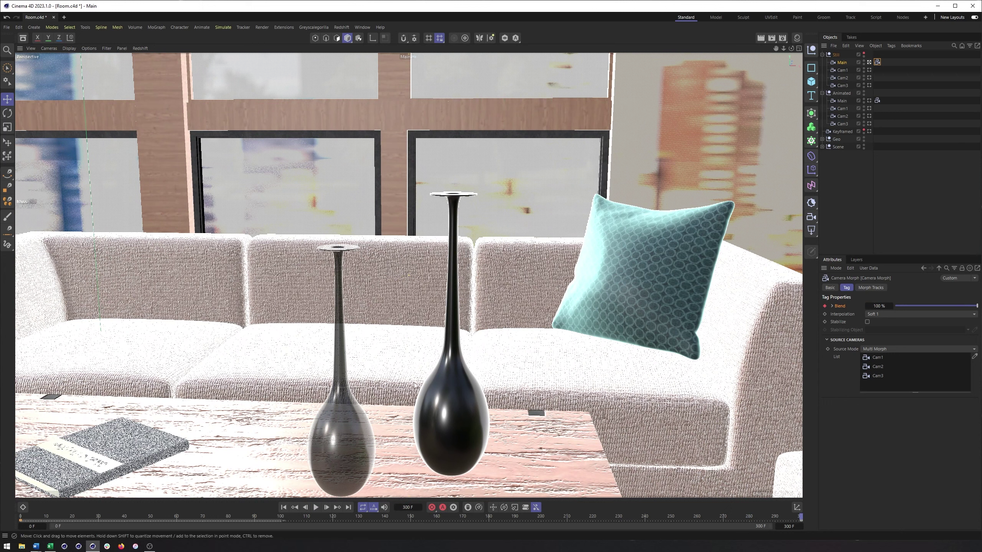
Compare through Cam3, scrub back to frame 69, and return to the editor perspective.
click(869, 86)
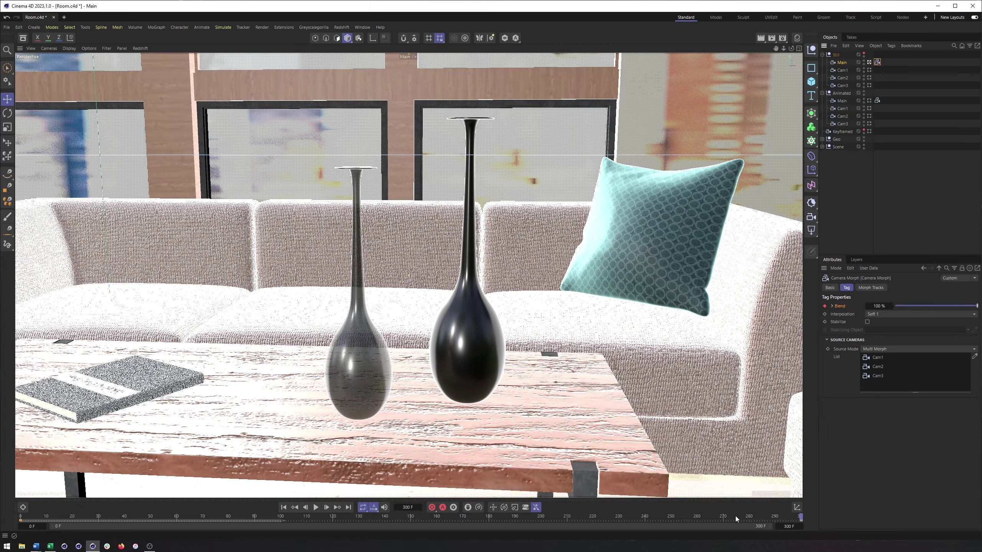
drag(796, 516, 100, 517)
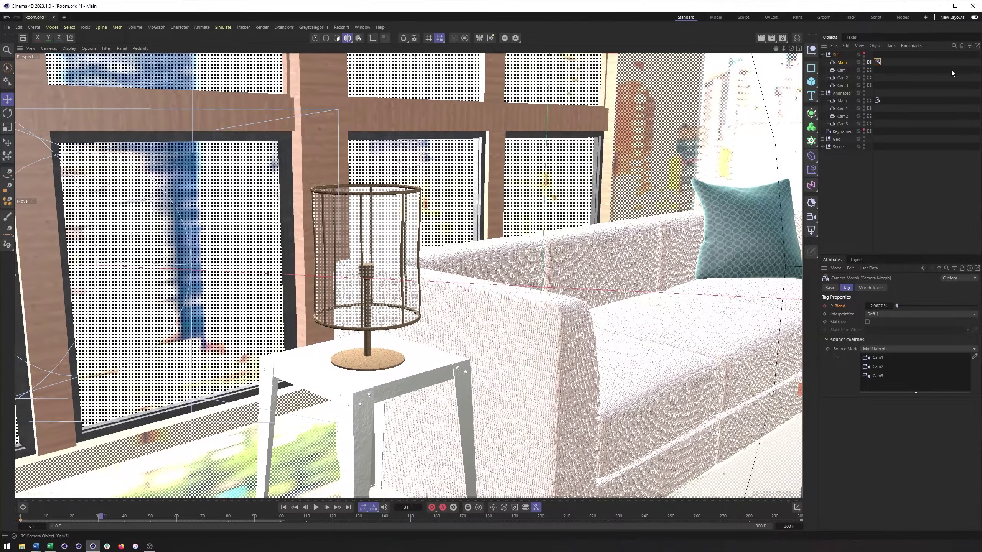
click(868, 61)
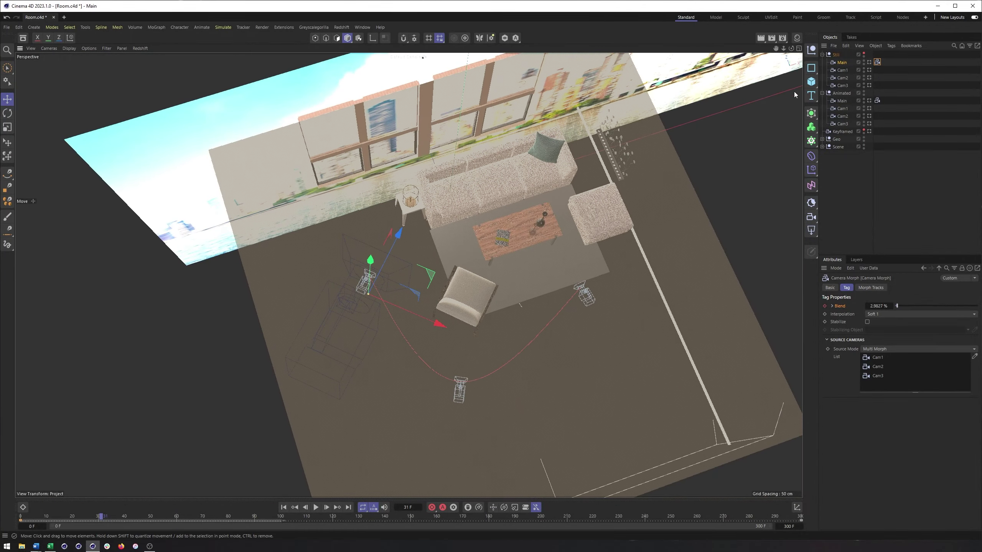
Select Cam1, move it to a new spot, and make it visible in the viewport.
click(842, 70)
drag(431, 271, 396, 242)
click(863, 69)
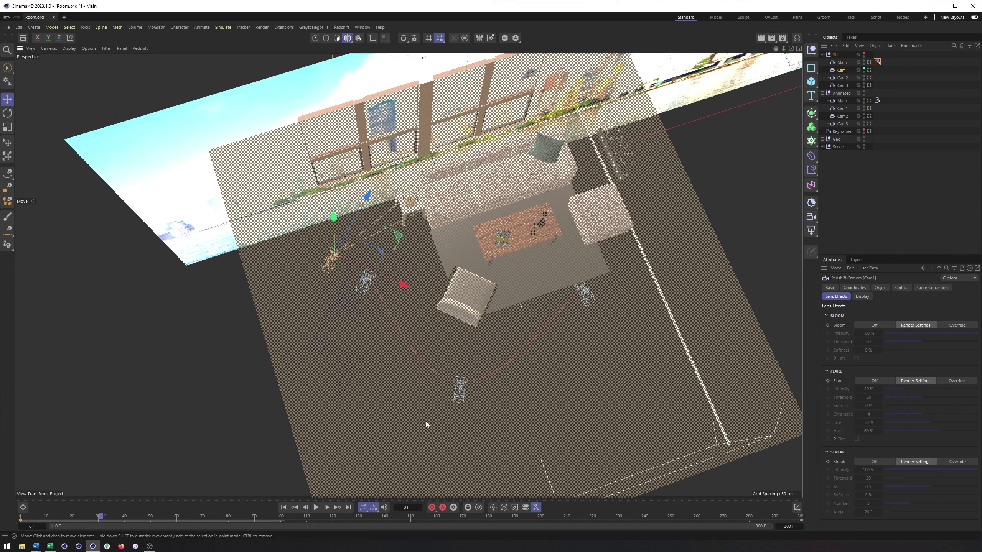
Go to the first frame, scrub forward to frame 56, and play the animation.
click(284, 507)
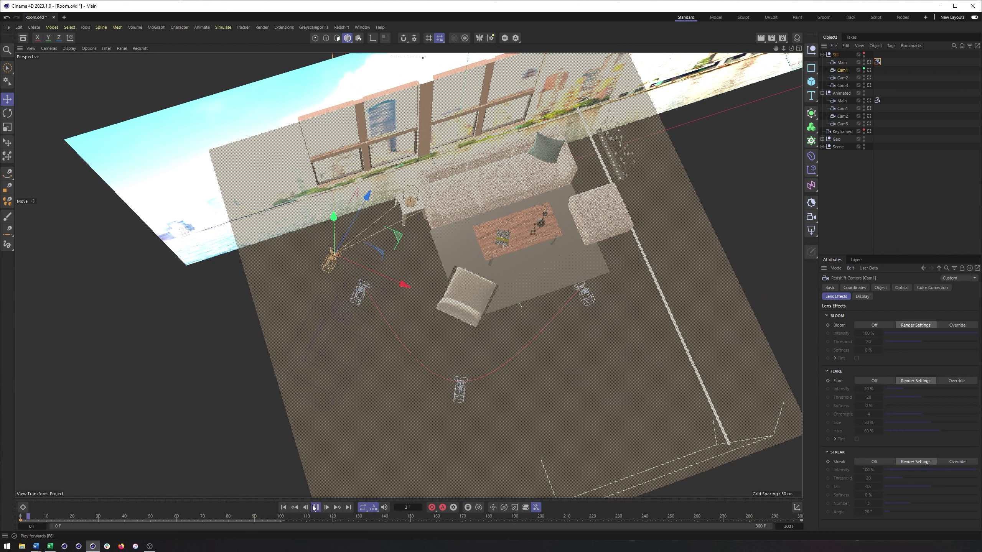
click(315, 507)
drag(85, 518, 166, 518)
key(F8)
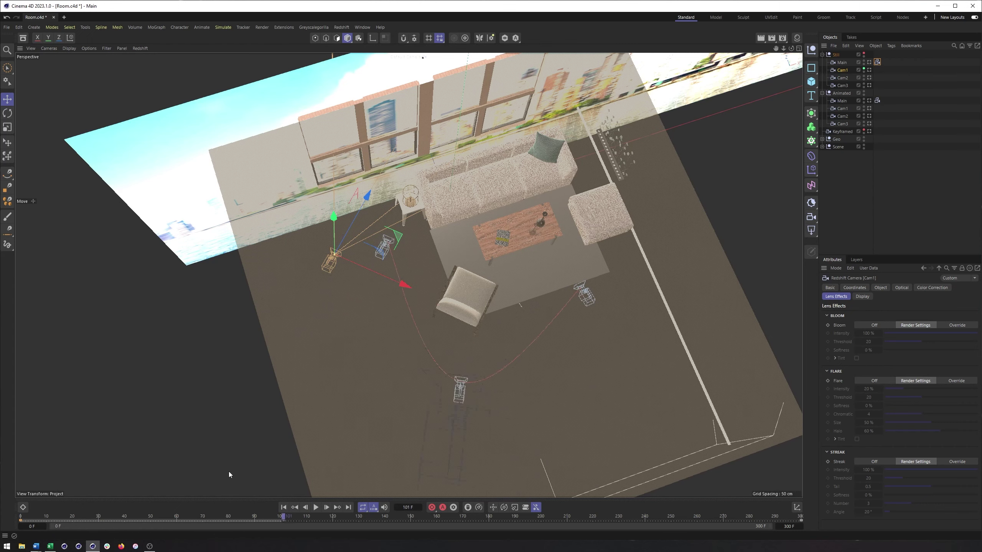
View through Still's Main camera, lower its morph Blend toward 0%, then use the Keyframed camera.
click(869, 62)
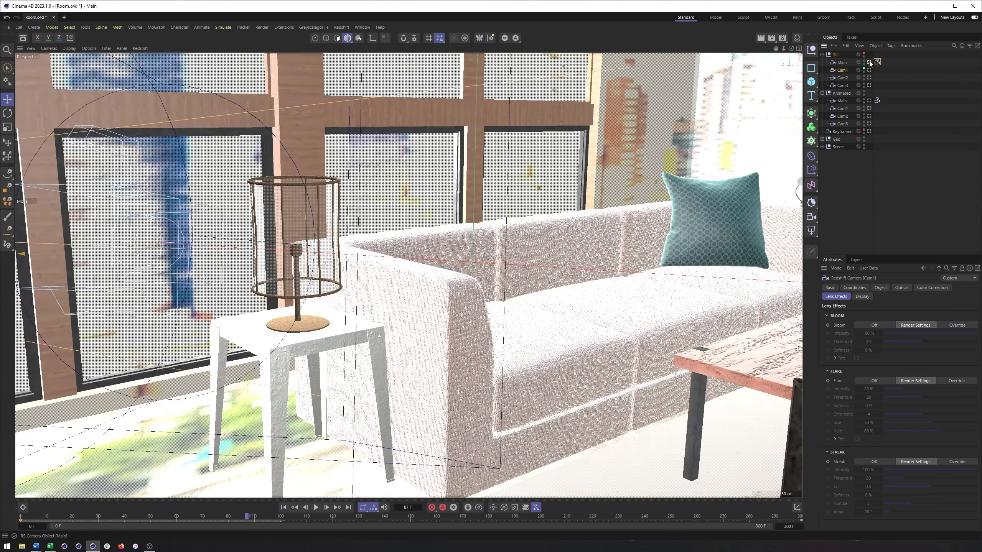
click(877, 61)
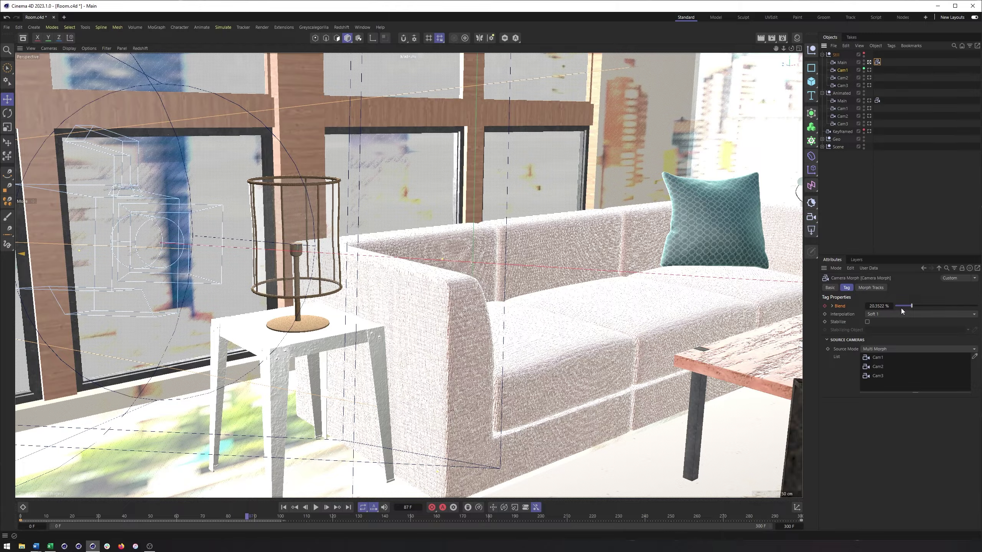
drag(900, 309, 889, 306)
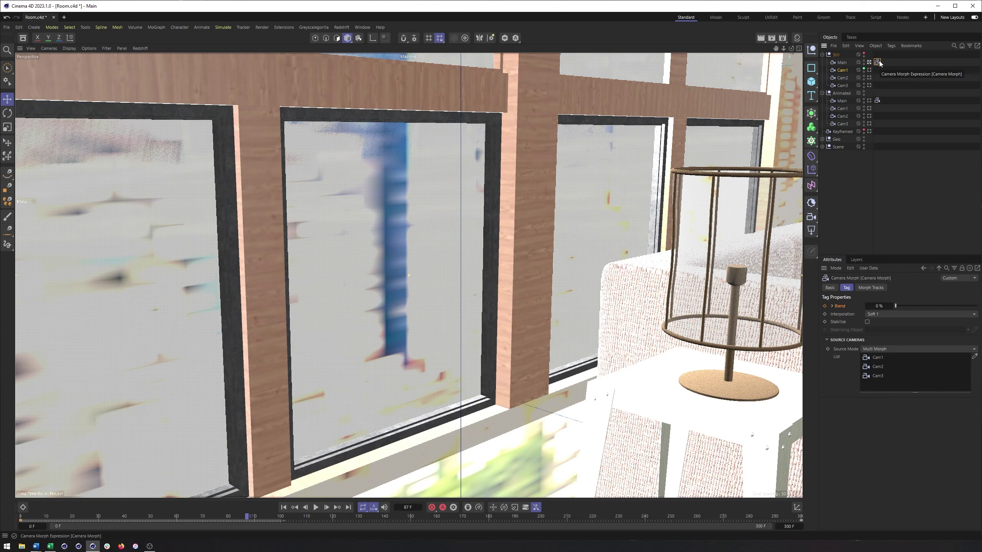
click(864, 85)
click(869, 132)
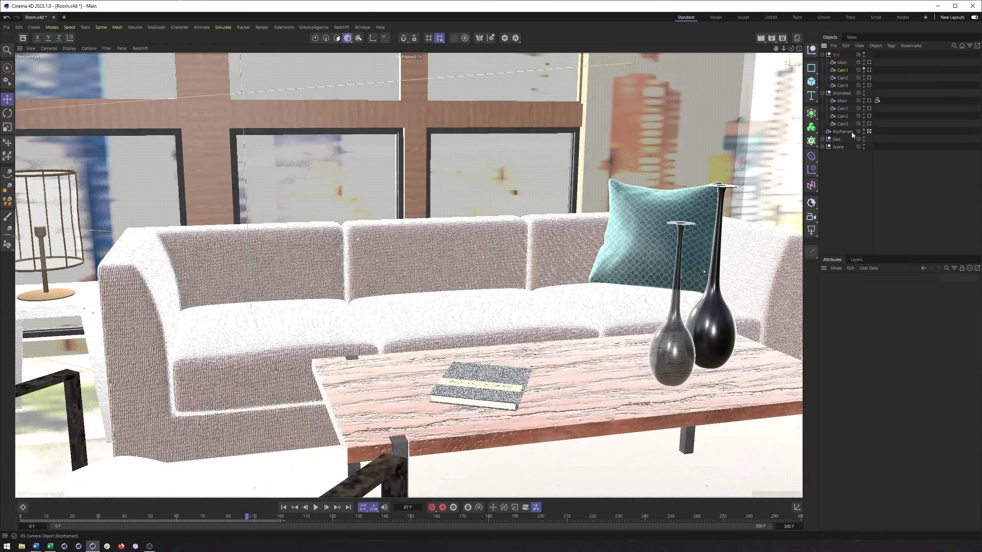
Select the Keyframed camera, rewind to frame 0, and open the Dope Sheet timeline.
click(845, 132)
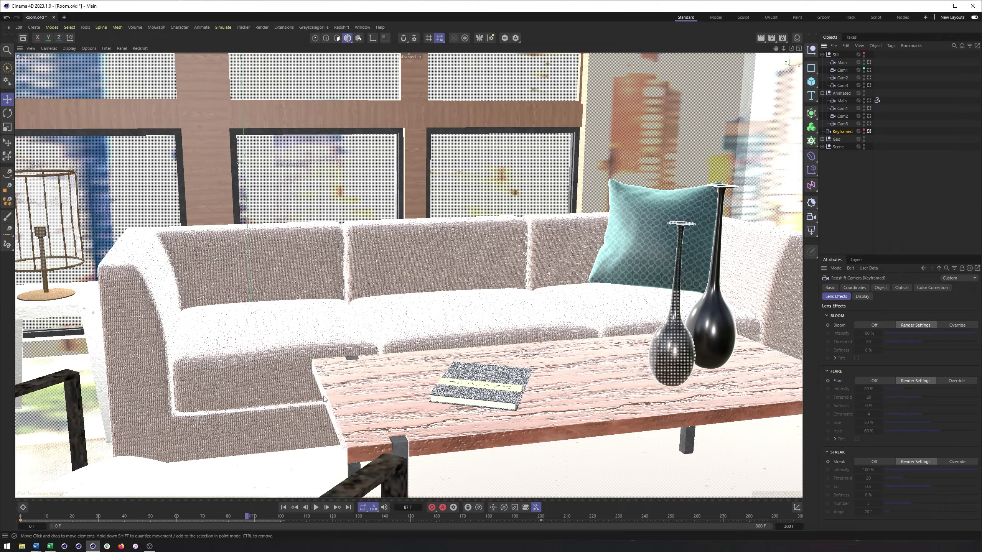
drag(250, 518, 7, 518)
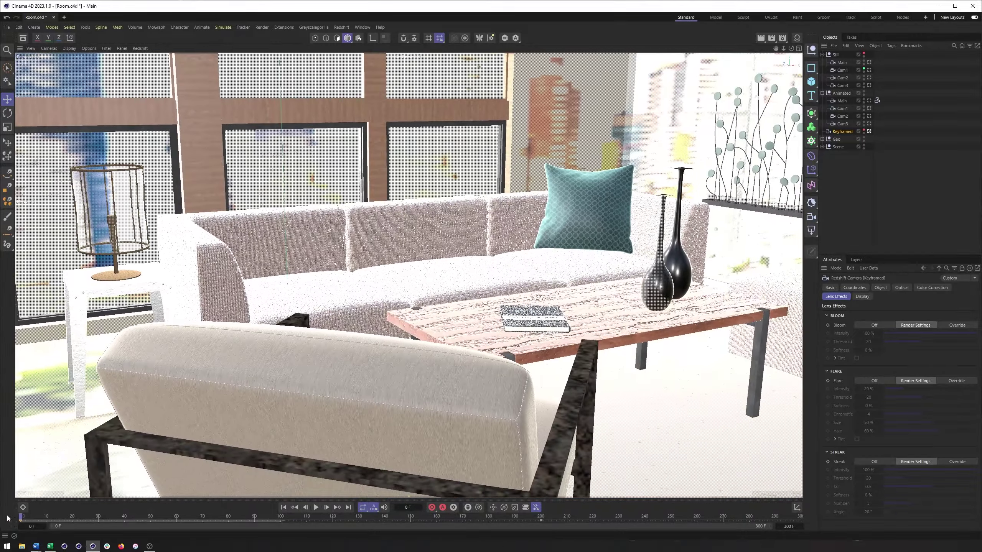
click(22, 507)
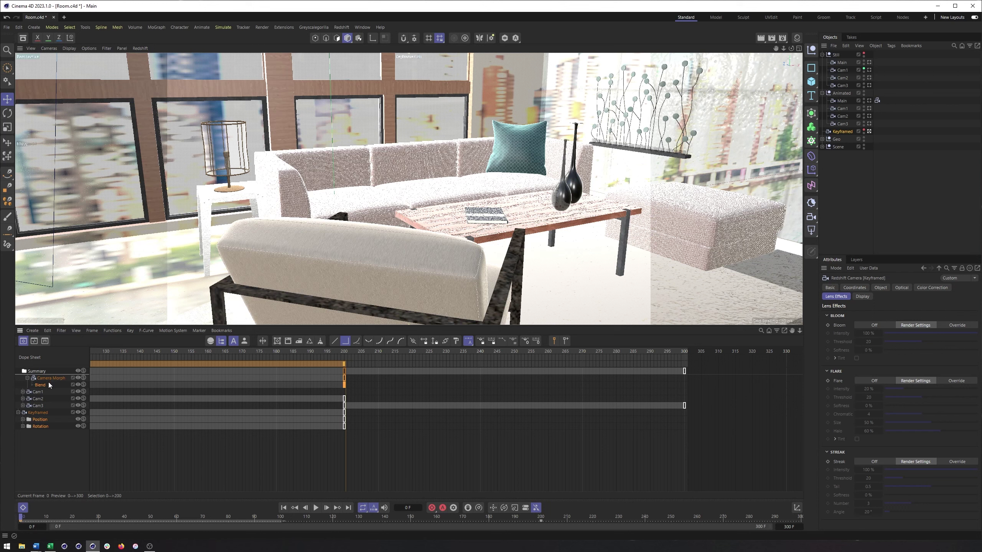
Show only the Keyframed camera's Rotation . H track as an F-curve, framed in the graph.
click(31, 413)
click(33, 340)
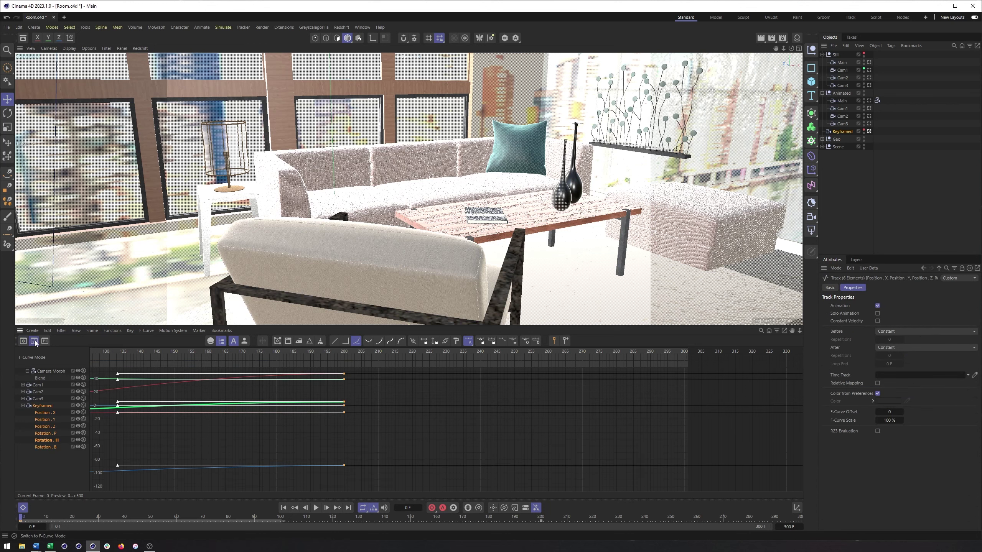
click(45, 433)
click(47, 441)
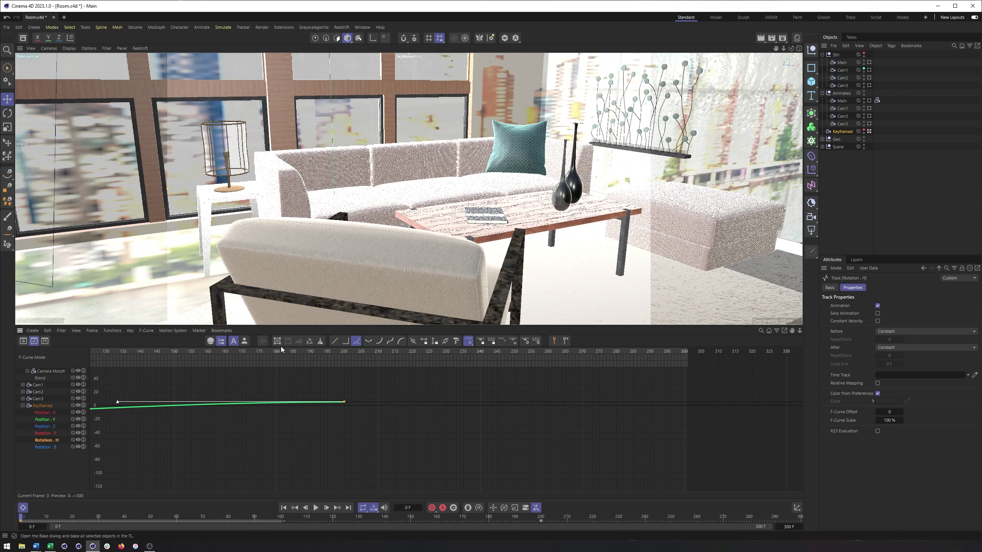
key(h)
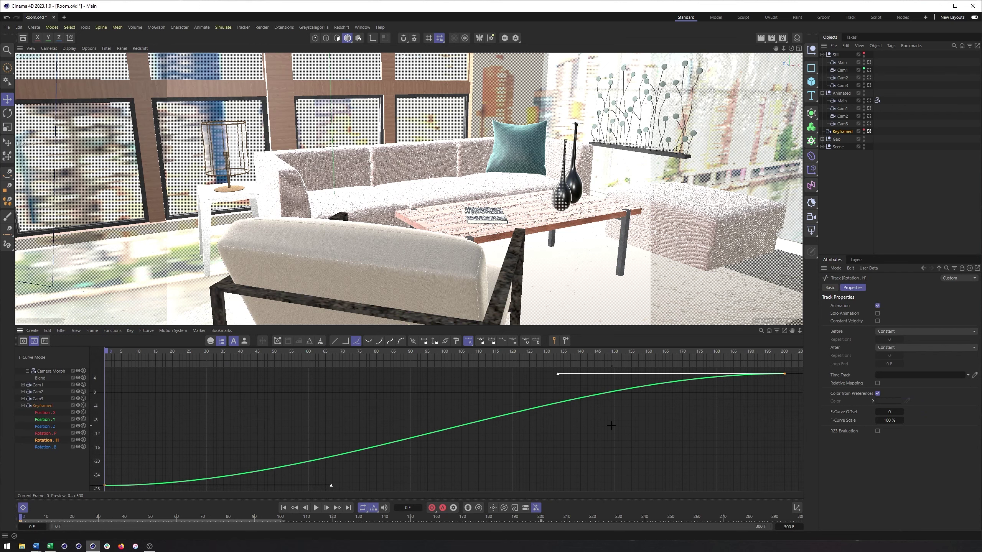
Select the frame-200 key and tilt its tangent so the curve slopes into it.
click(701, 419)
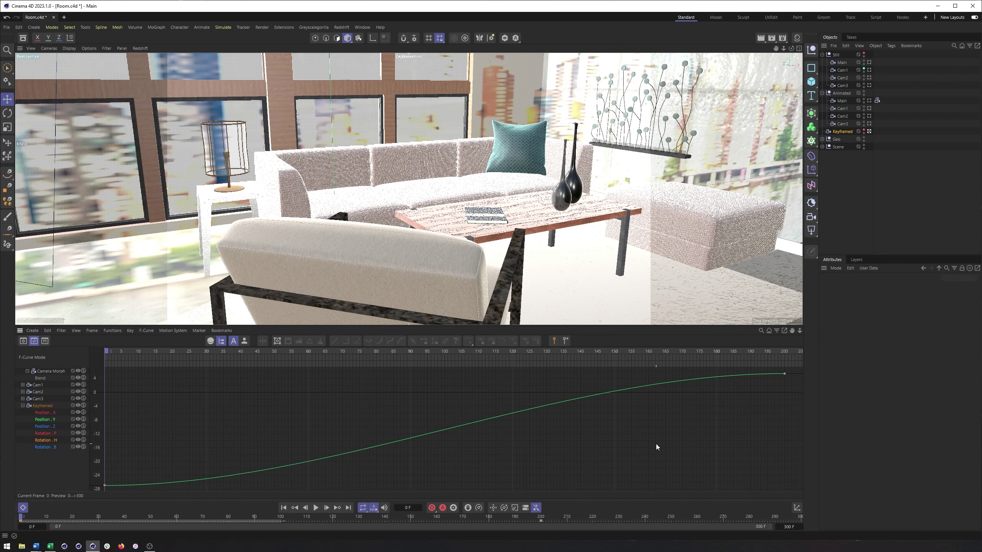
drag(692, 434, 802, 365)
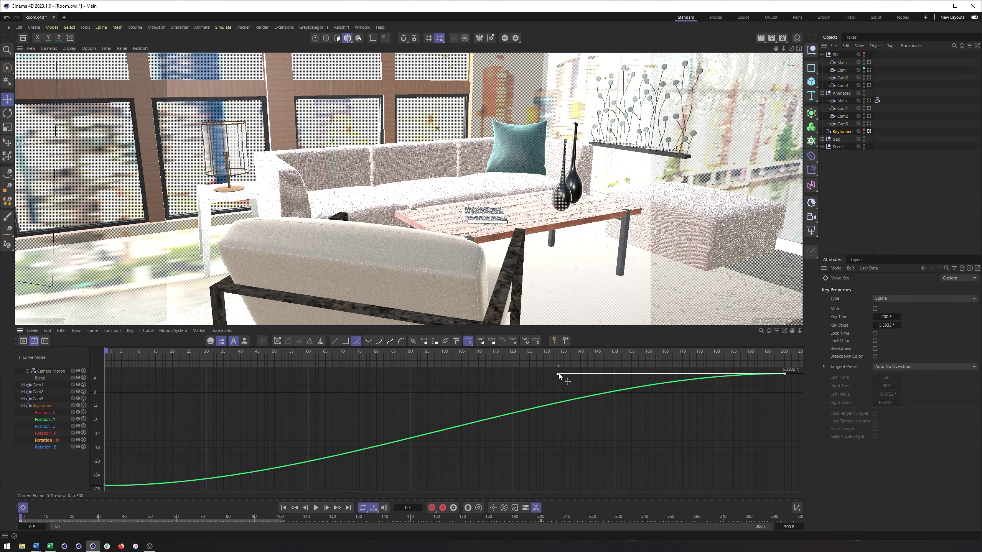
drag(558, 375, 646, 408)
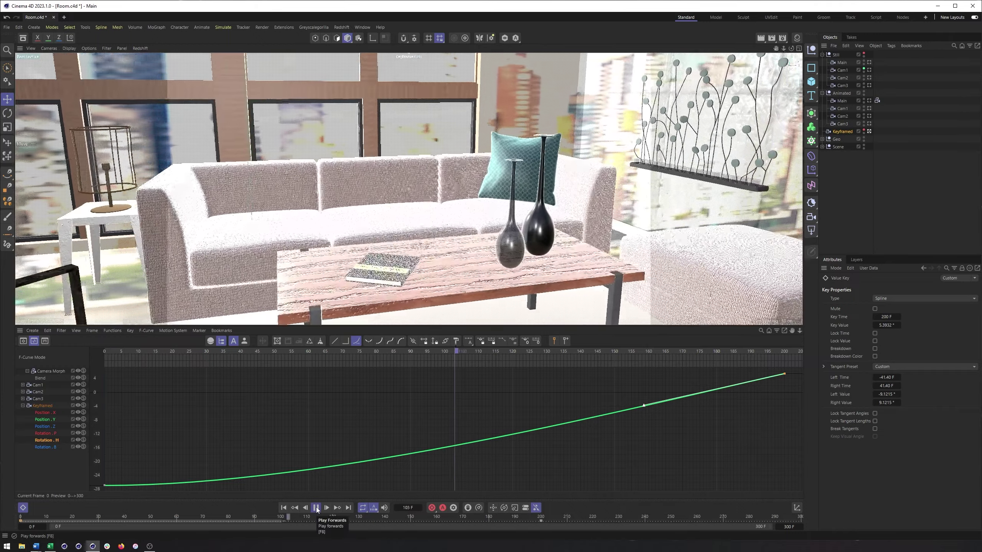
Stretch the frame-200 key's tangents long and flat (±111.57 frames, ±1.2236°), previewing the move.
click(316, 508)
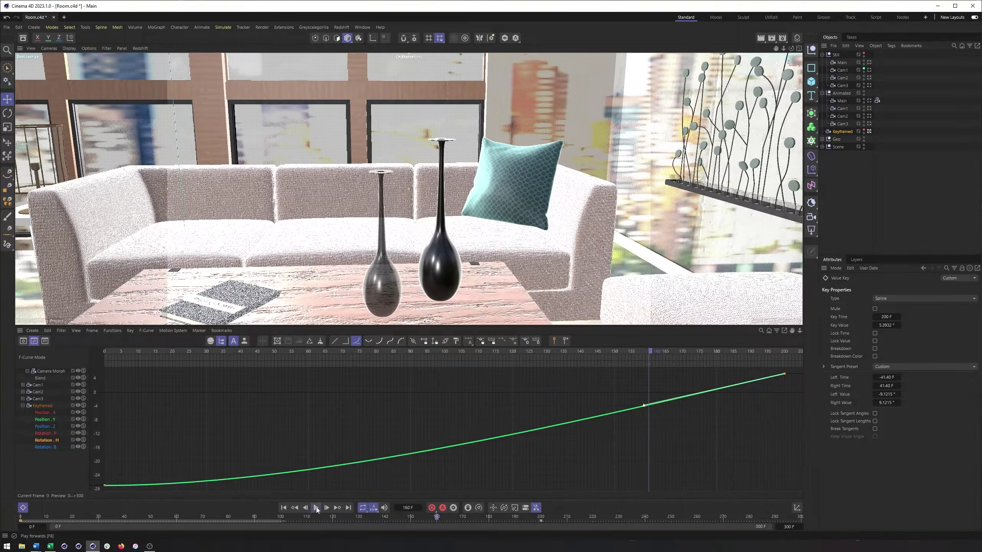
drag(643, 406, 405, 398)
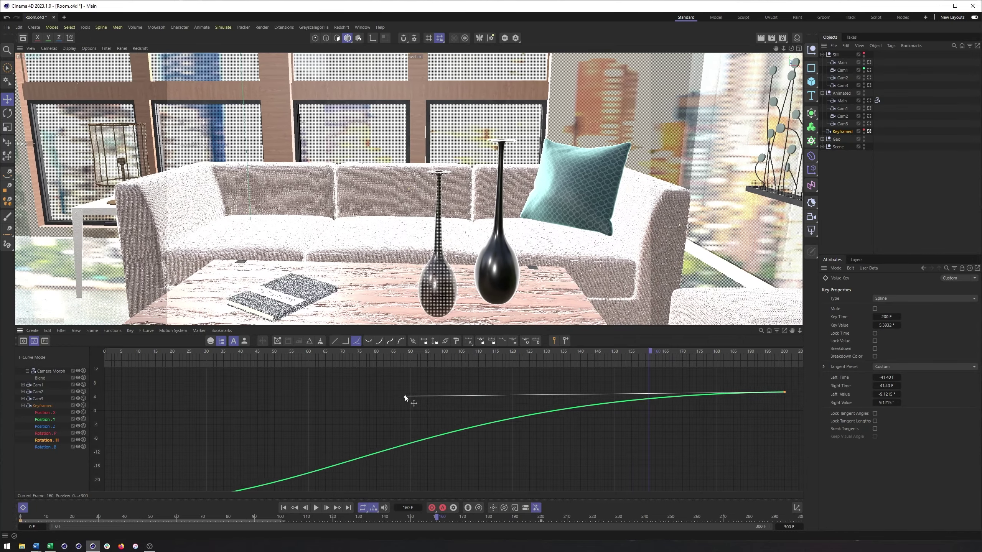
drag(436, 516, 20, 492)
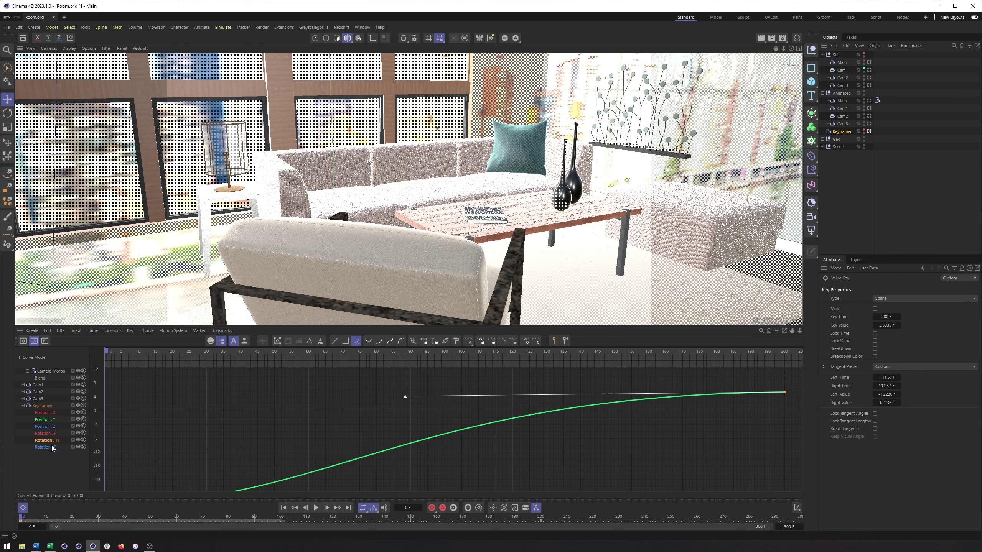
Try bending the Position . X curve's frame-200 key tangent, then undo it.
click(54, 413)
key(g)
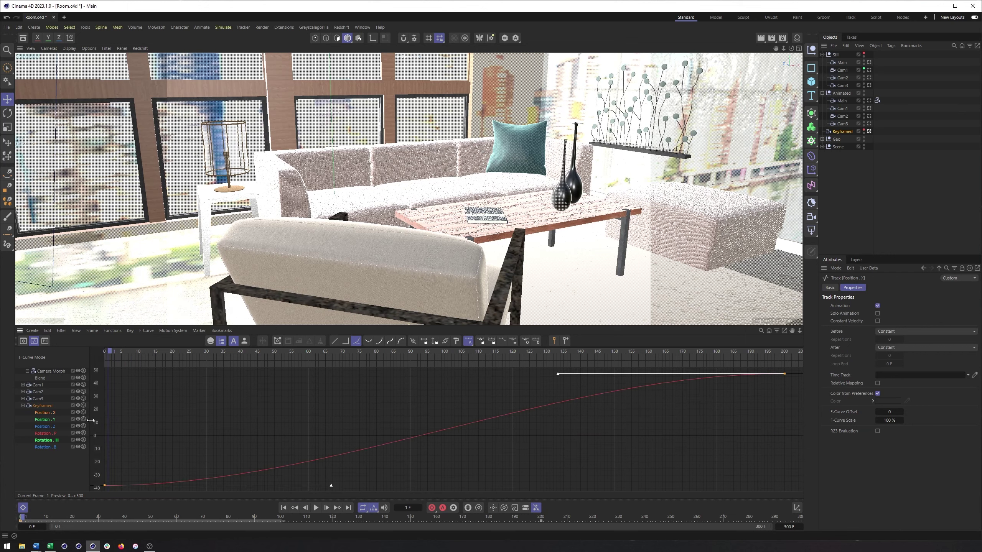
drag(686, 427, 792, 369)
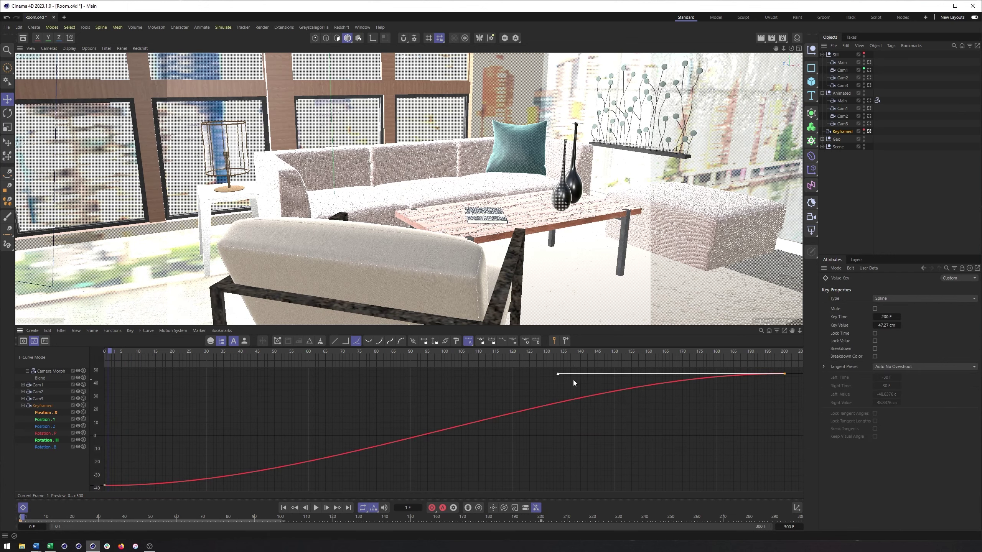
drag(559, 376, 575, 409)
key(ctrl+z)
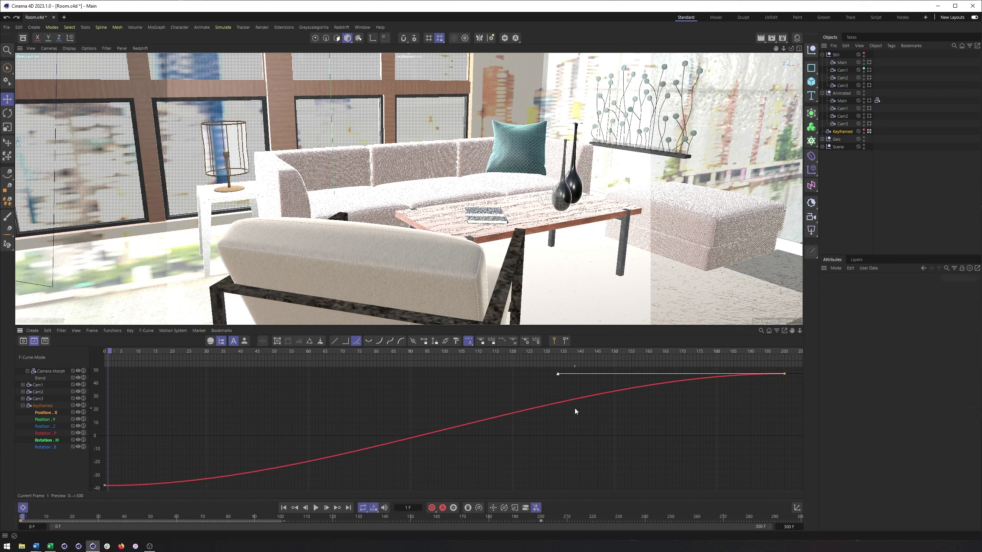
Give the Rotation . H frame-0 key a longer sloped tangent (±84.53 frames, ±10.5393°).
click(49, 441)
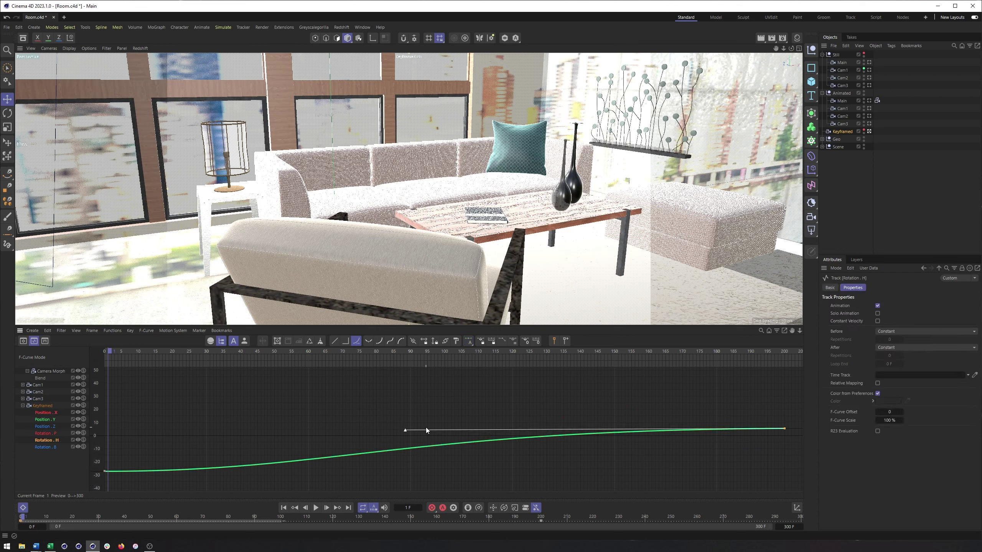
mouse_move(405, 430)
mouse_down()
mouse_move(412, 459)
mouse_move(416, 387)
mouse_move(416, 430)
mouse_up()
click(104, 471)
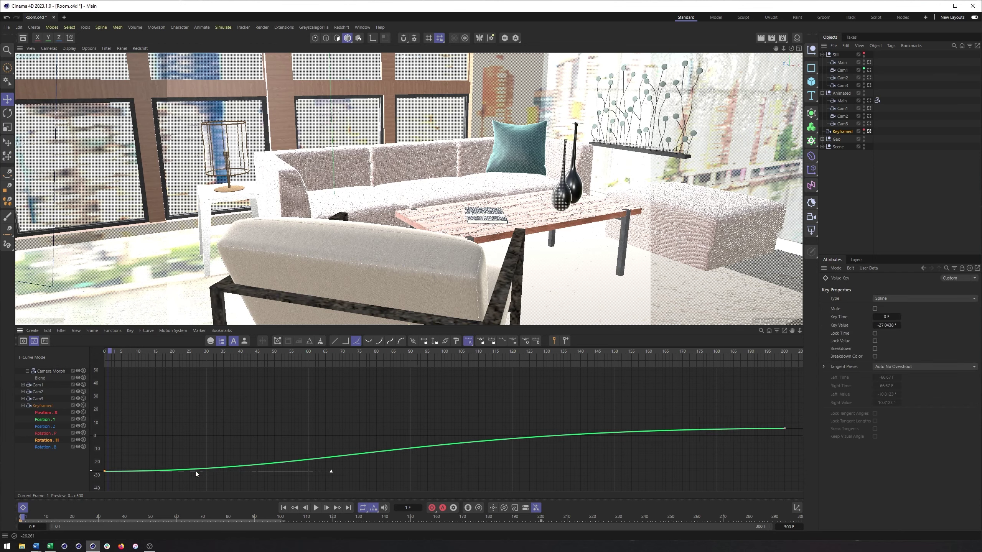
drag(66, 518, 98, 518)
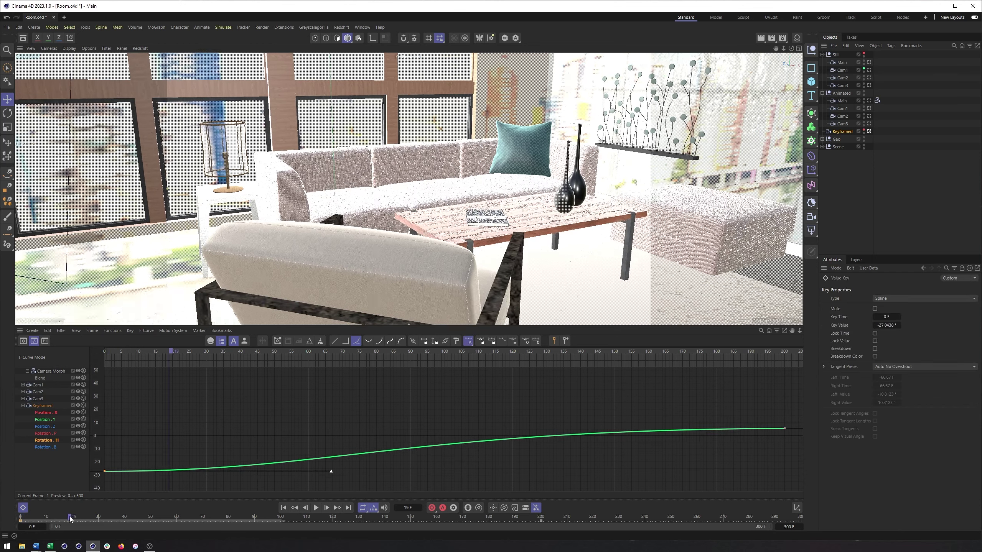
mouse_move(331, 471)
mouse_down()
mouse_move(318, 421)
mouse_move(324, 457)
mouse_up()
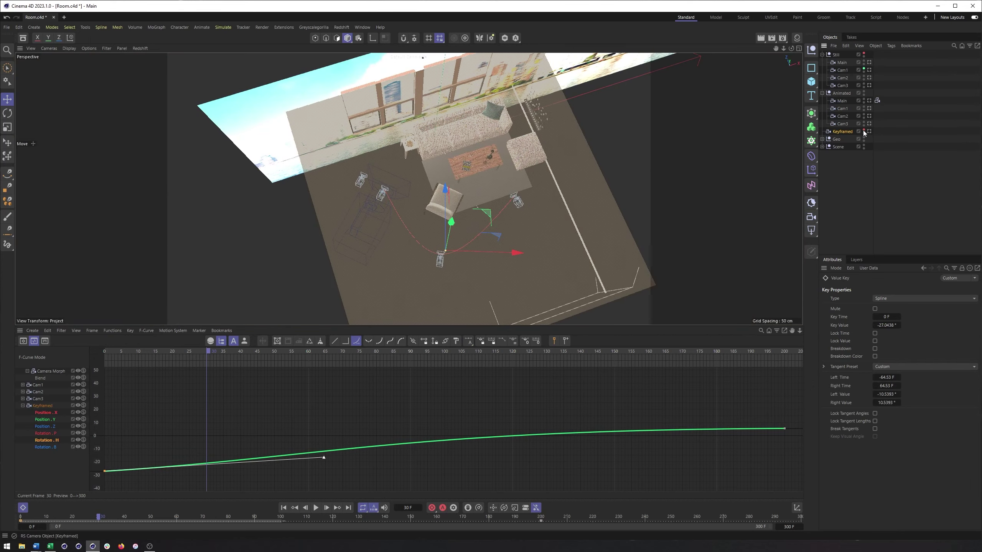
Make the Keyframed camera visible in the viewport and view the room from above.
click(863, 131)
scroll(492, 249, up, 3)
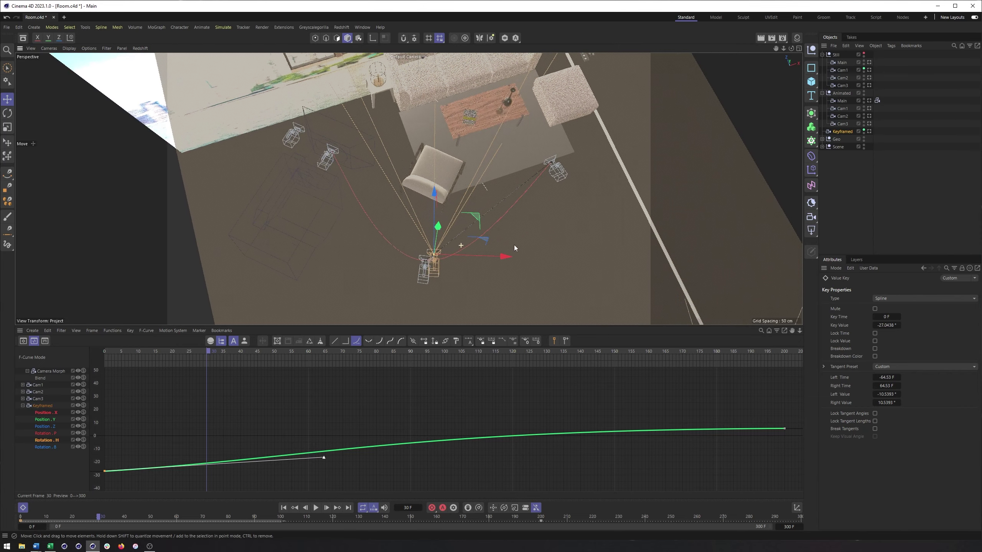
alt+drag(549, 187, 526, 209)
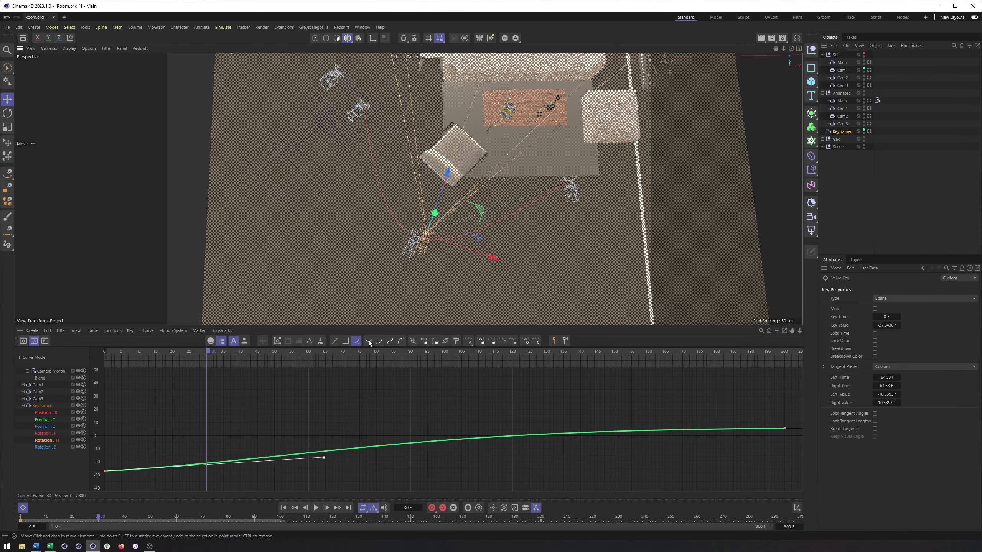
On Position . X, make the frame-200 key overshoot and steepen frame 0 (±47.94, ±55.3314 tangents).
click(51, 413)
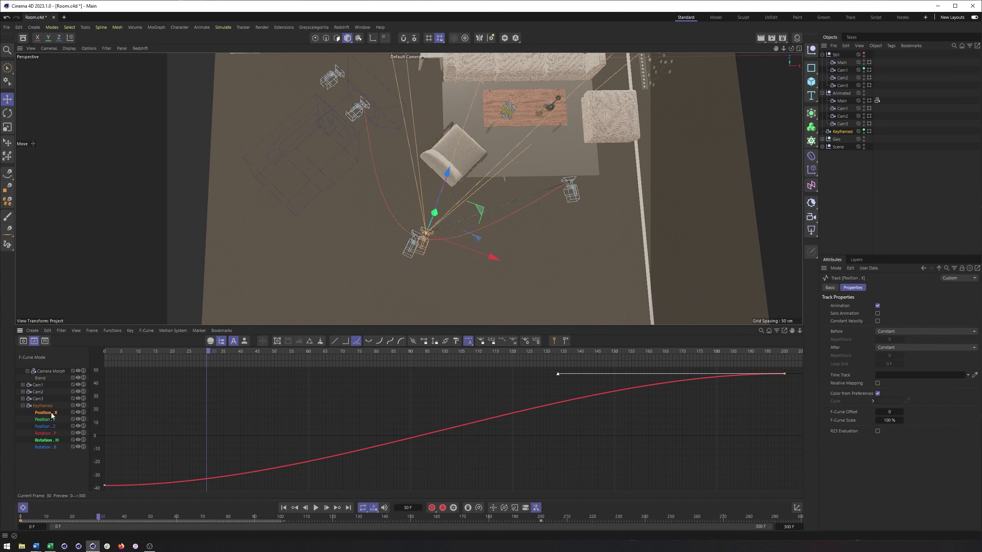
drag(719, 420, 801, 367)
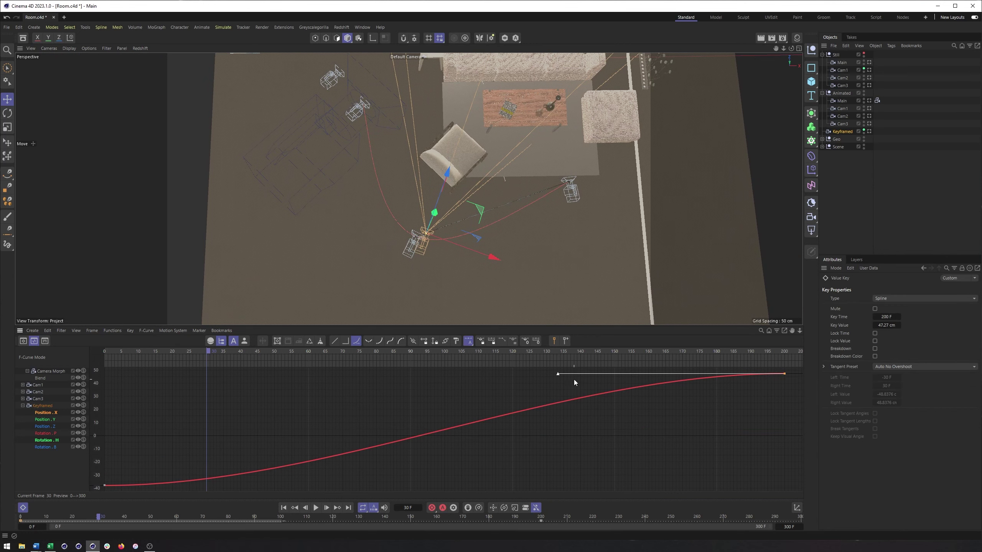
drag(557, 374, 526, 372)
scroll(547, 391, up, 4)
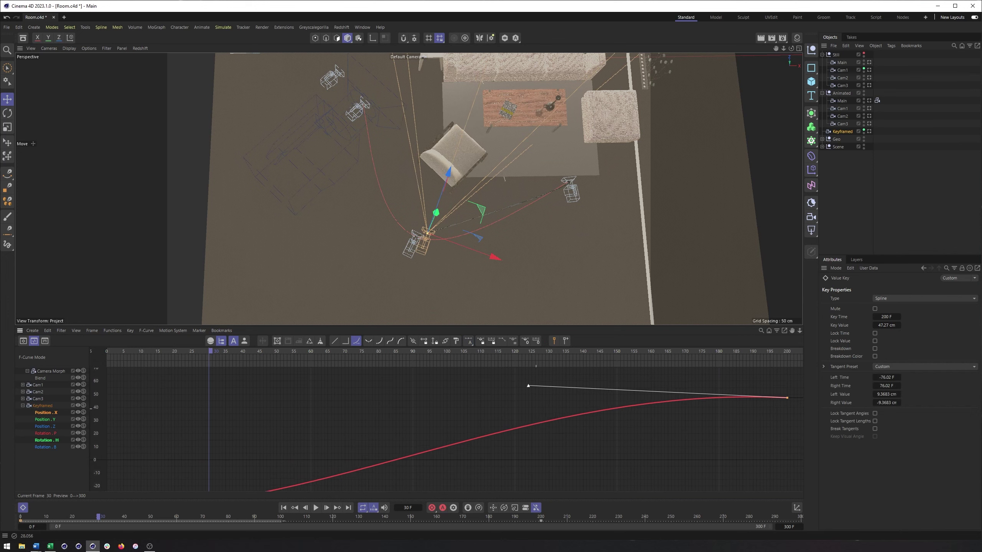
drag(528, 419, 481, 457)
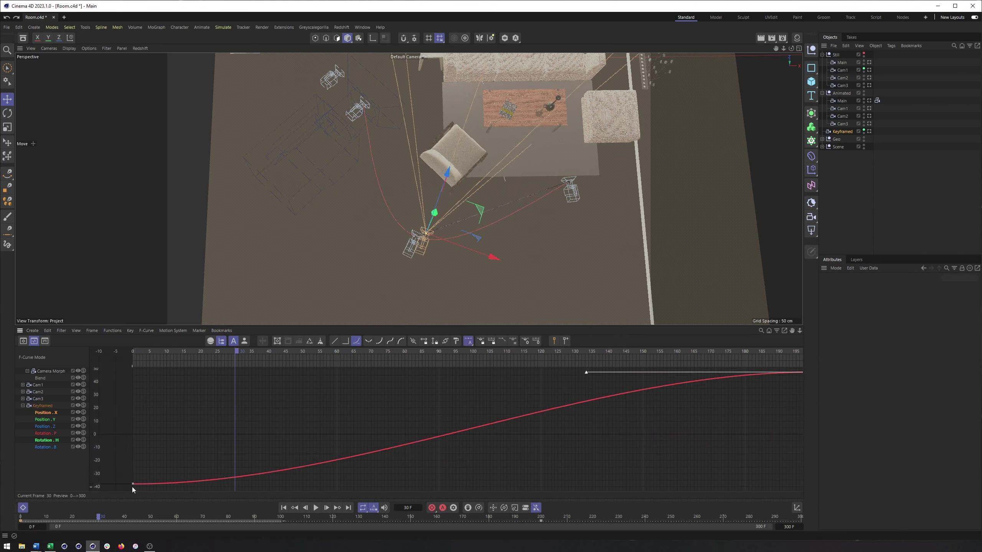
click(132, 484)
drag(358, 483, 294, 412)
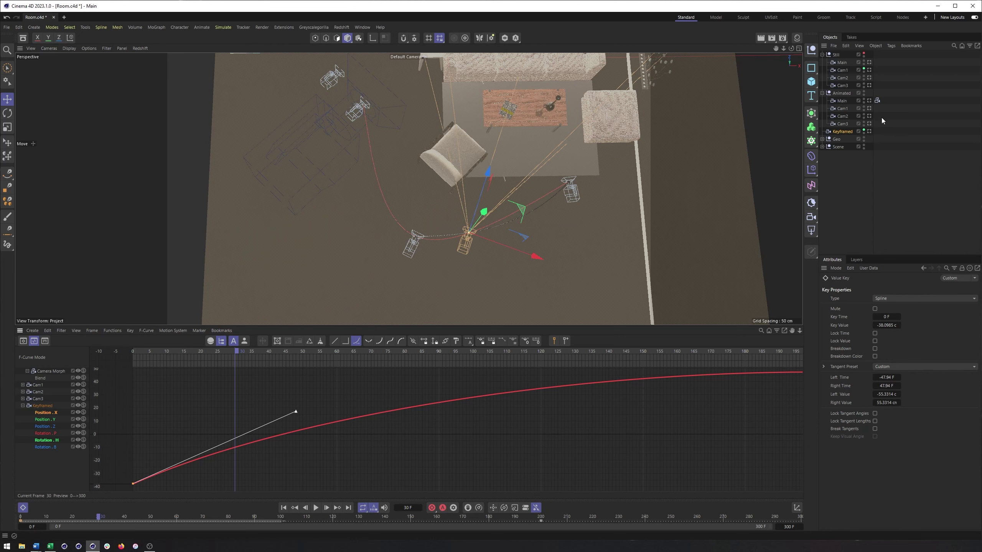
click(876, 101)
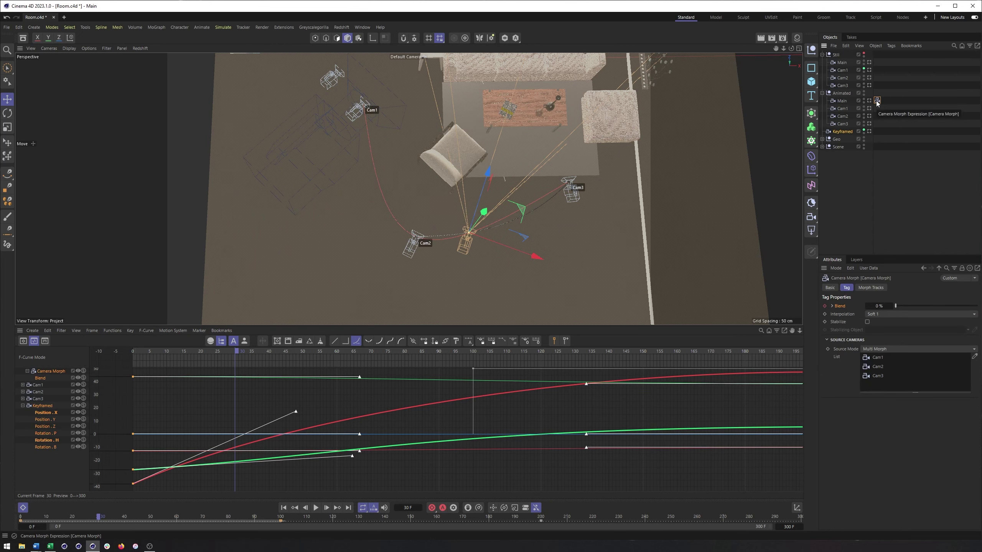
click(865, 173)
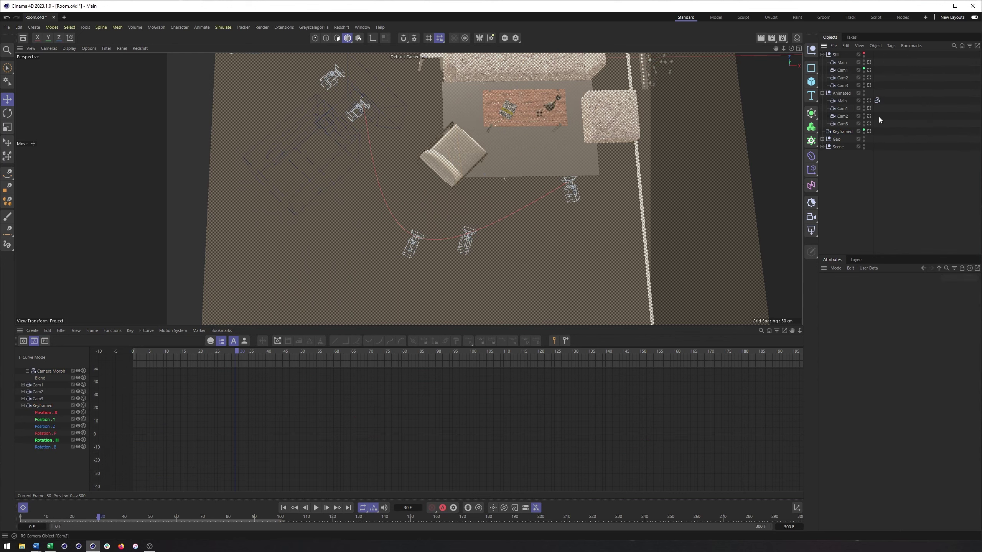